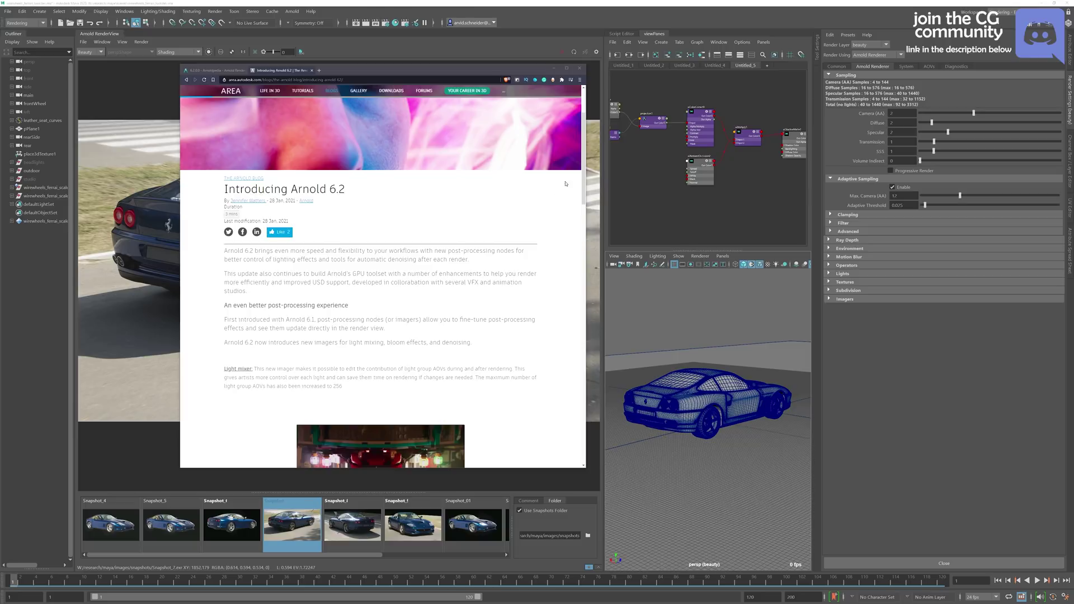
Read the Introducing Arnold 6.2 article on light mixer, bloom, denoiser imagers and GPU improvements
left_click_drag(587, 178, 589, 216)
scroll(374, 311, "down", 3)
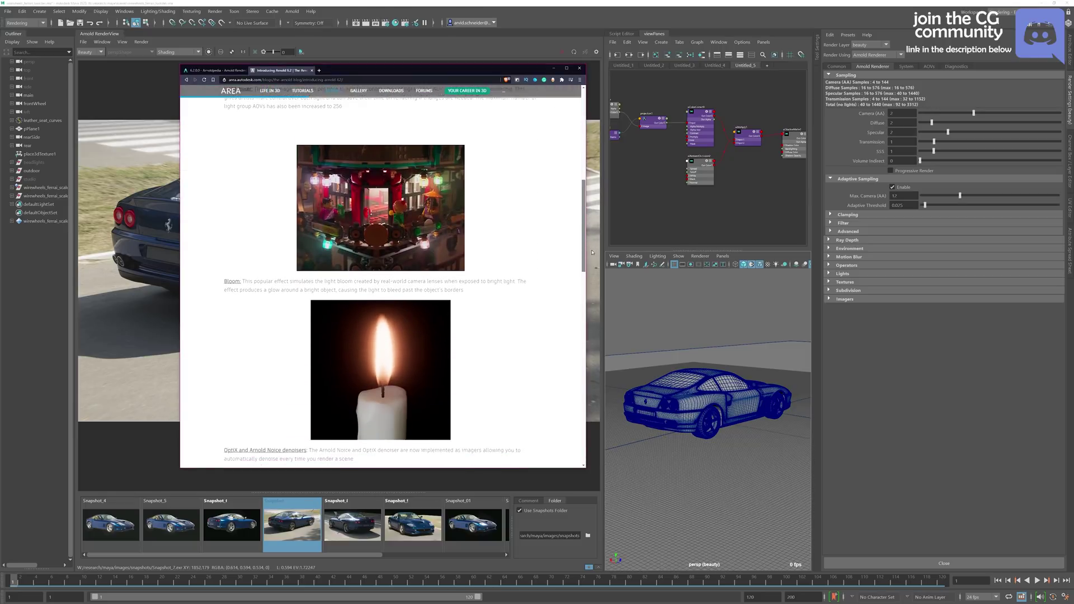
left_click_drag(587, 238, 587, 261)
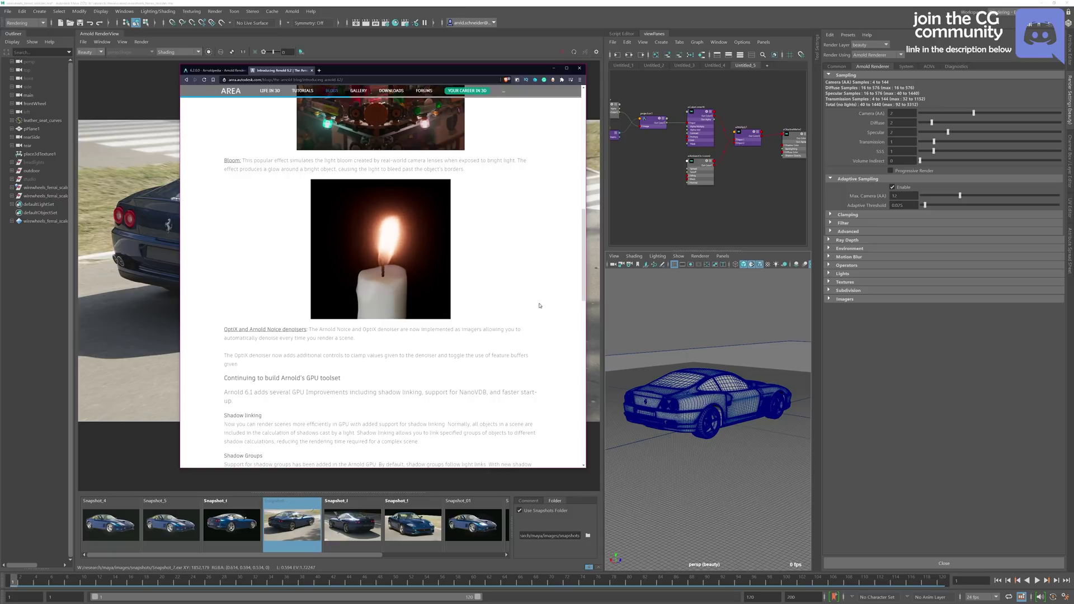
left_click_drag(585, 243, 586, 280)
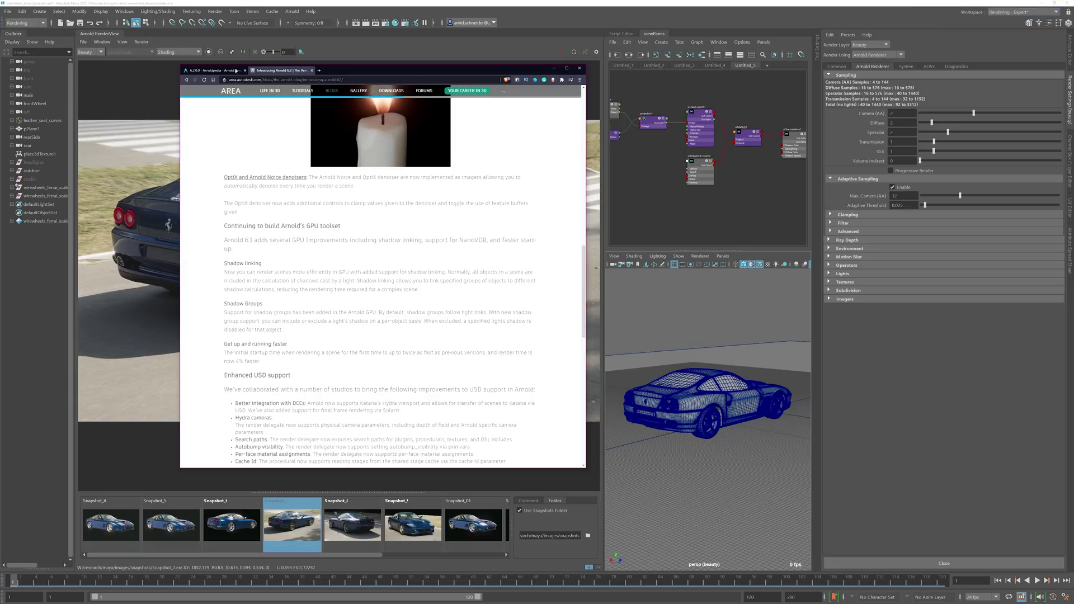
Examine the Arnold 6.2.0.0 release notes for the new default values of the Standard Surface shader
left_click(216, 70)
left_click_drag(583, 193, 584, 245)
scroll(382, 274, "down", 1)
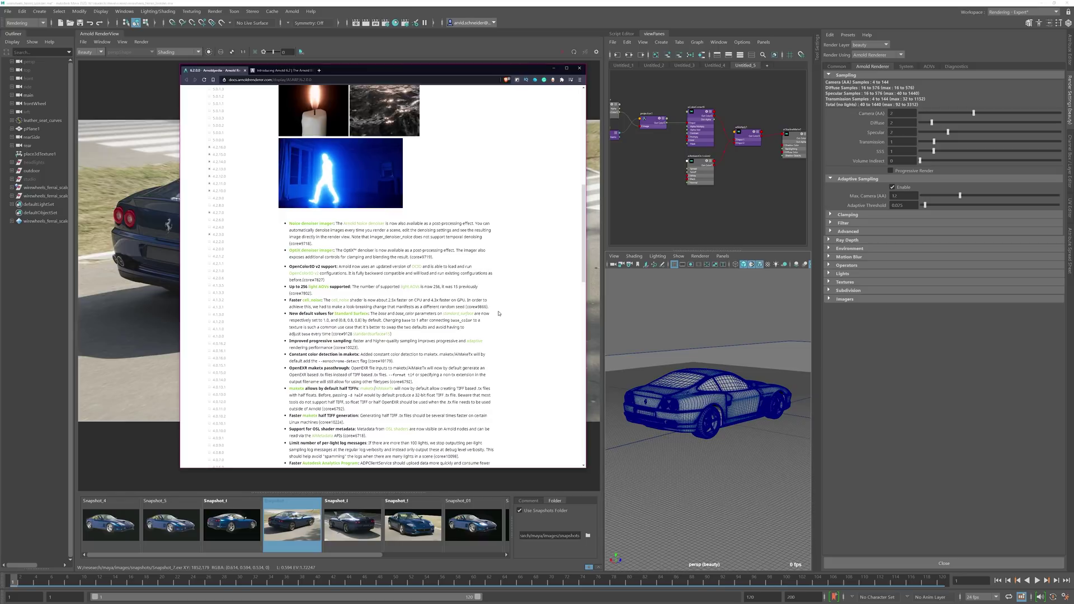
left_click_drag(288, 314, 420, 320)
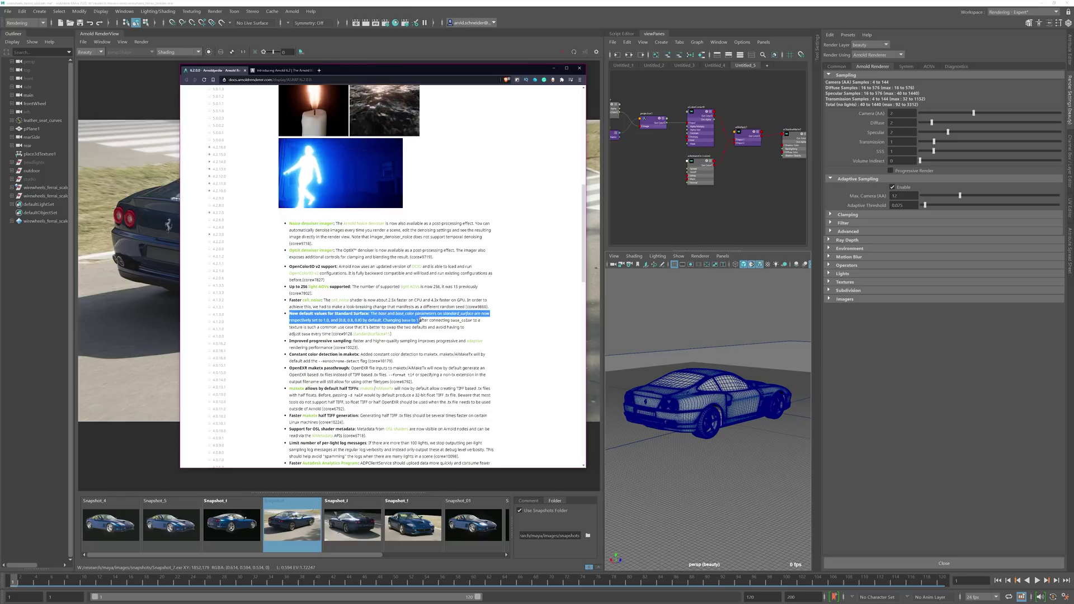
left_click(394, 326)
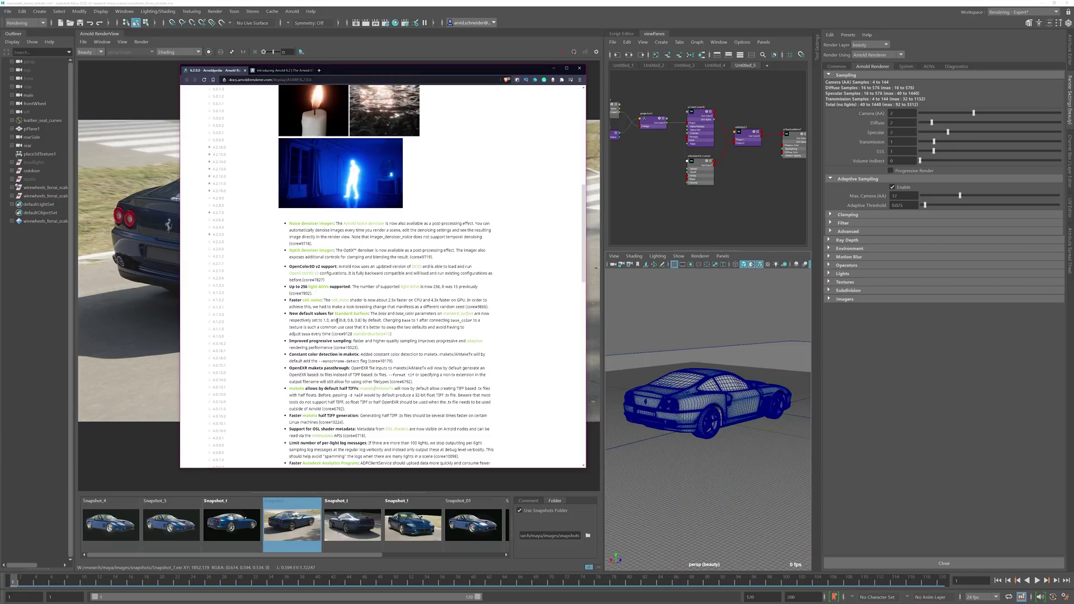
left_click_drag(338, 320, 366, 321)
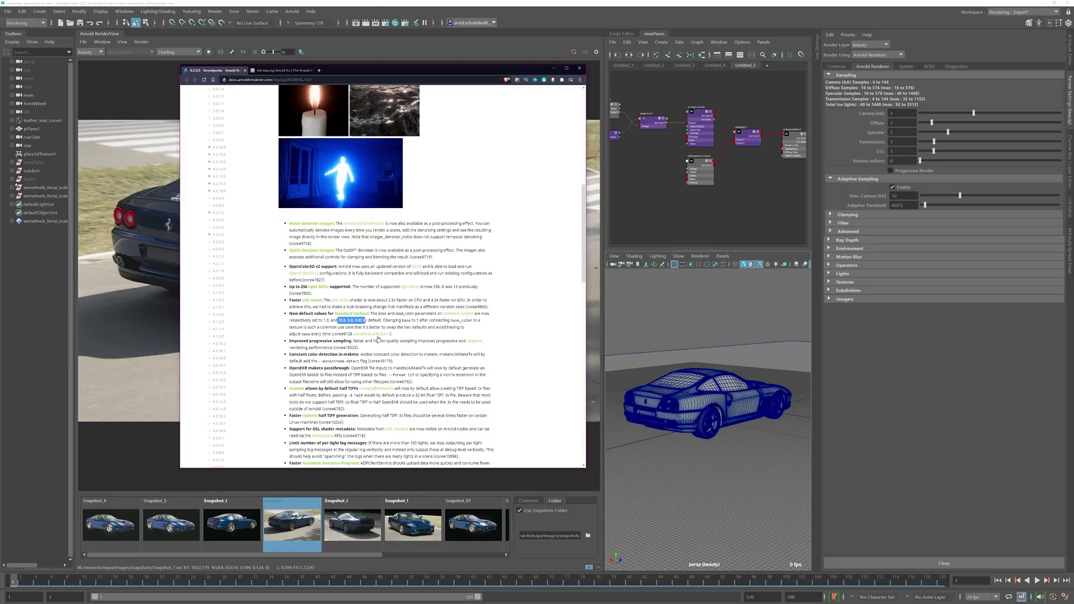
left_click(396, 320)
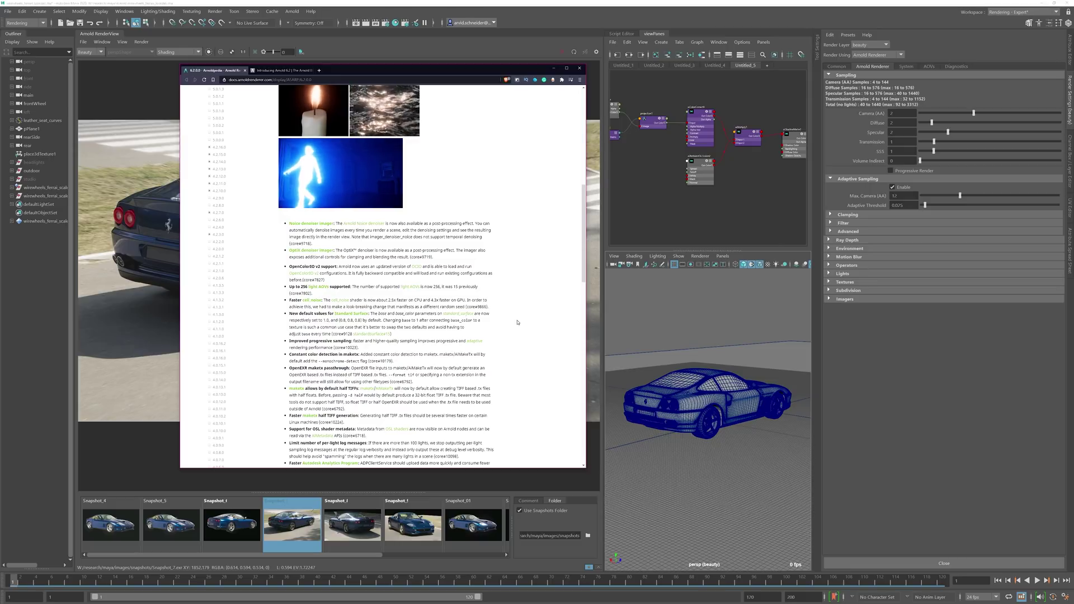
Read the rest of the release notes down to the bug fixes and return to the light mixer and bloom examples
scroll(586, 252, "down", 1)
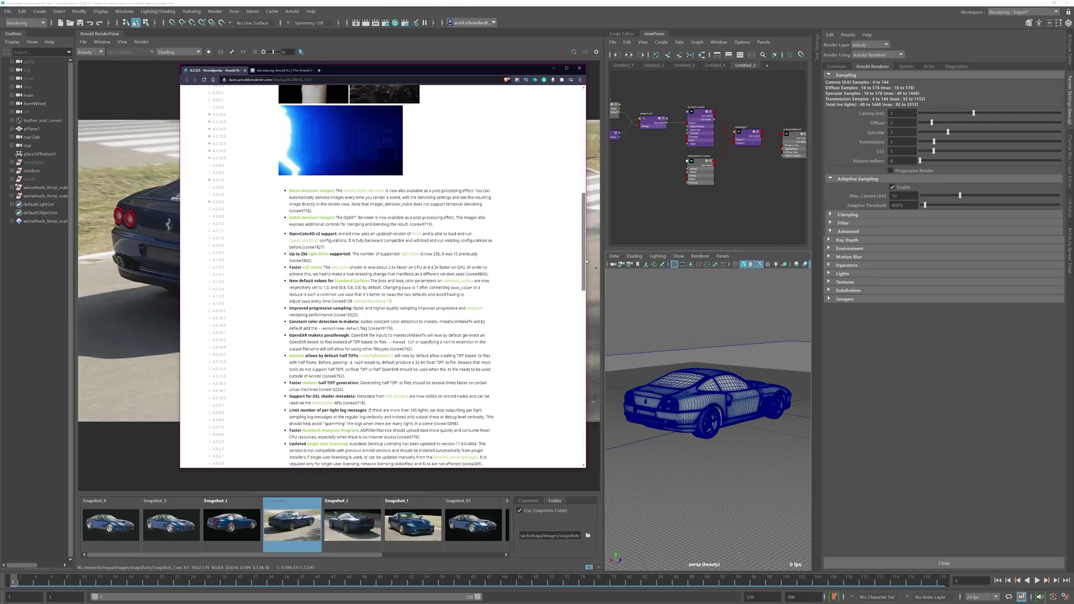
left_click_drag(586, 261, 587, 280)
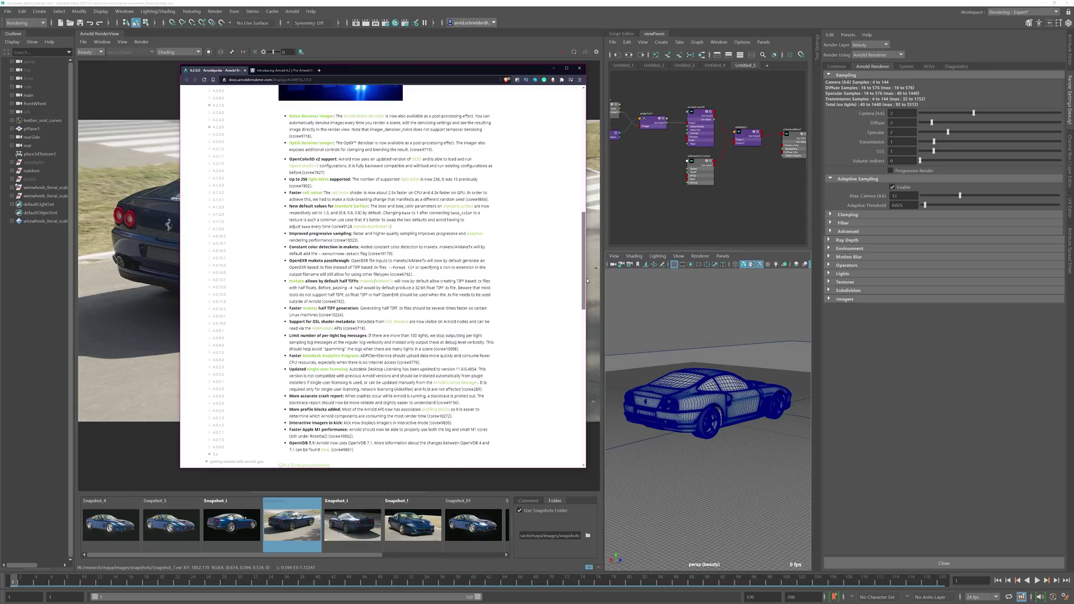
scroll(340, 323, "down", 1)
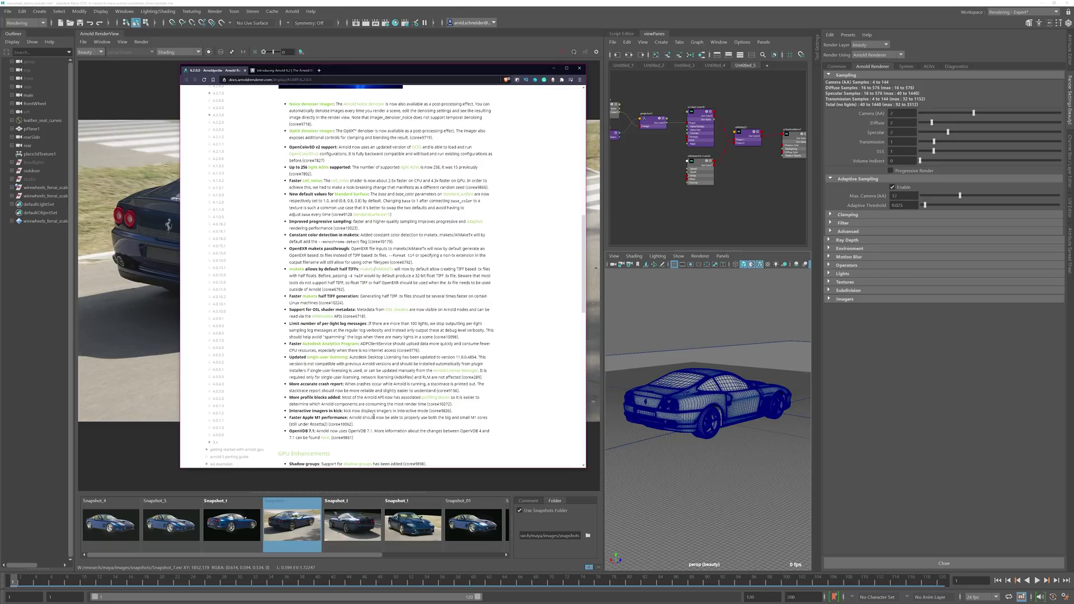
left_click_drag(589, 300, 604, 451)
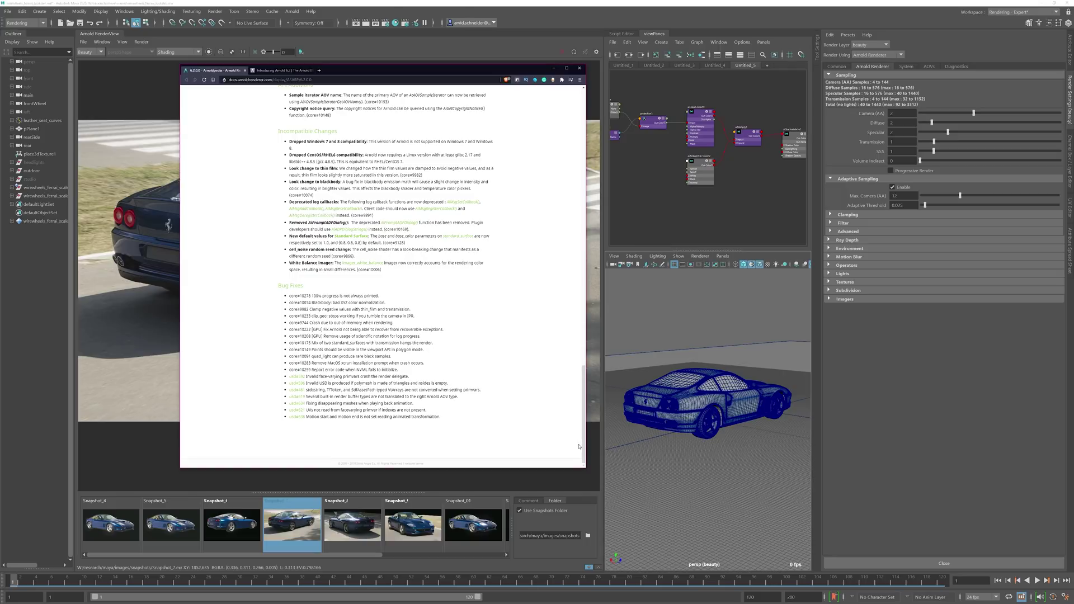
left_click_drag(582, 459, 579, 239)
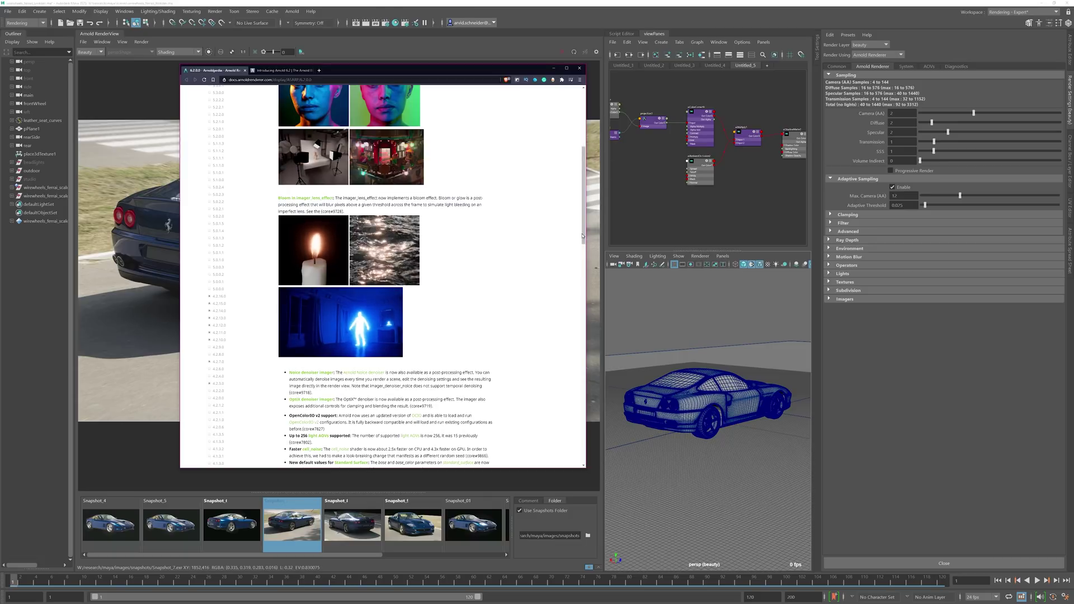
scroll(579, 250, "down", 1)
scroll(586, 250, "up", 2)
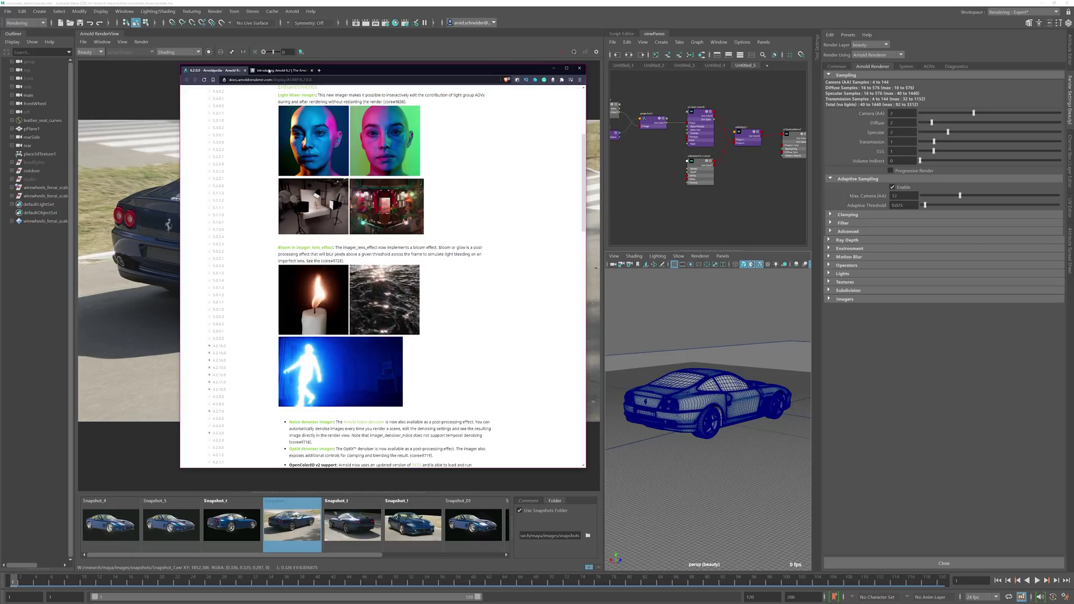
Return to the Introducing Arnold 6.2 article and minimize the browser to go back to Maya
key("ctrl+Tab")
scroll(582, 285, "up", 4)
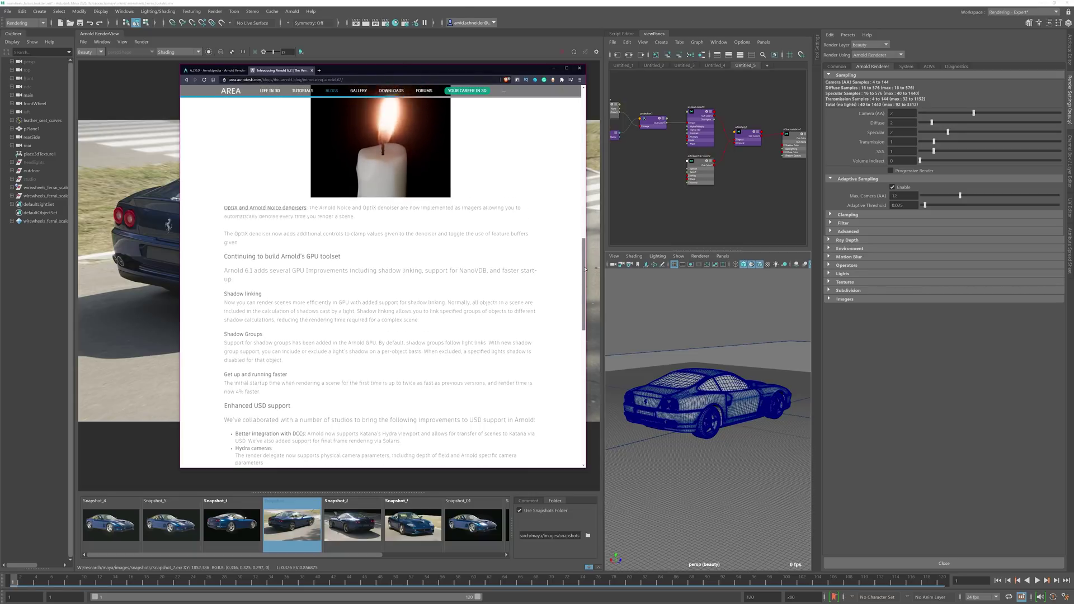
left_click(554, 69)
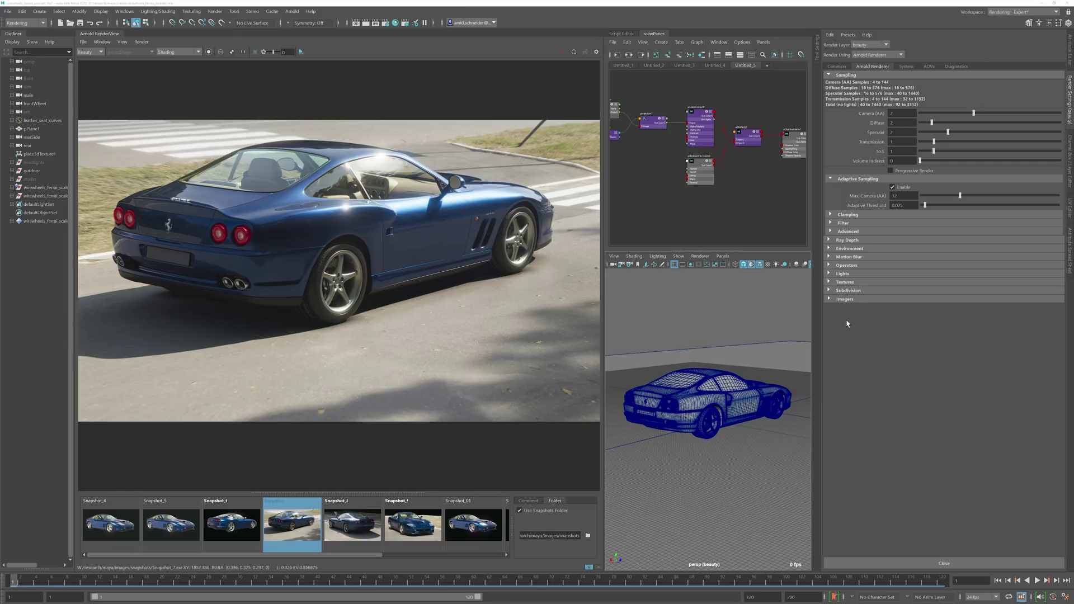
left_click(482, 241)
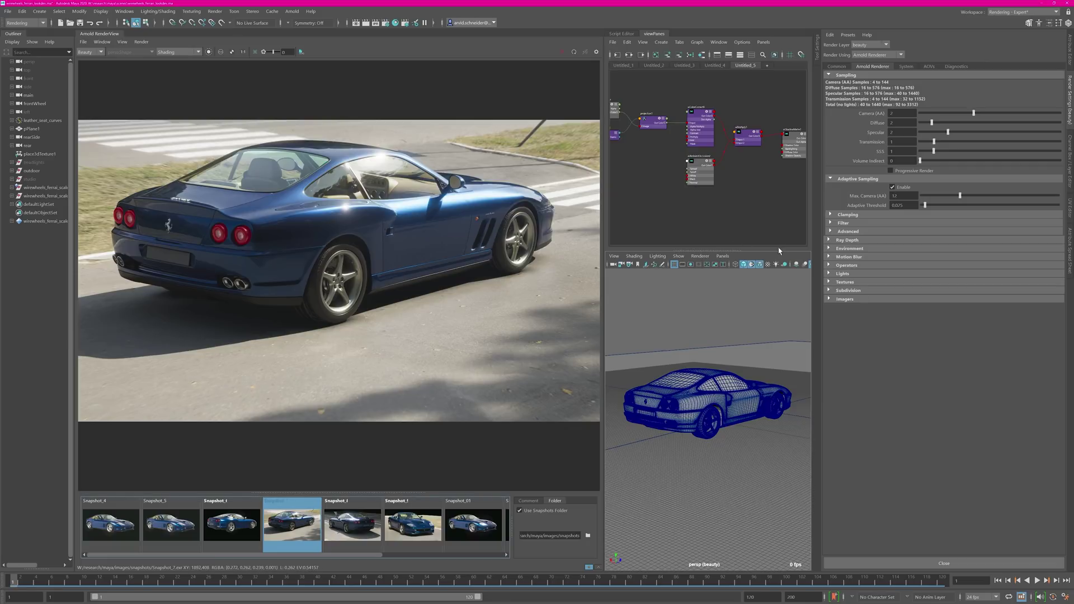
Look at the imager types that can be added under Imagers in the Arnold render settings
left_click(839, 300)
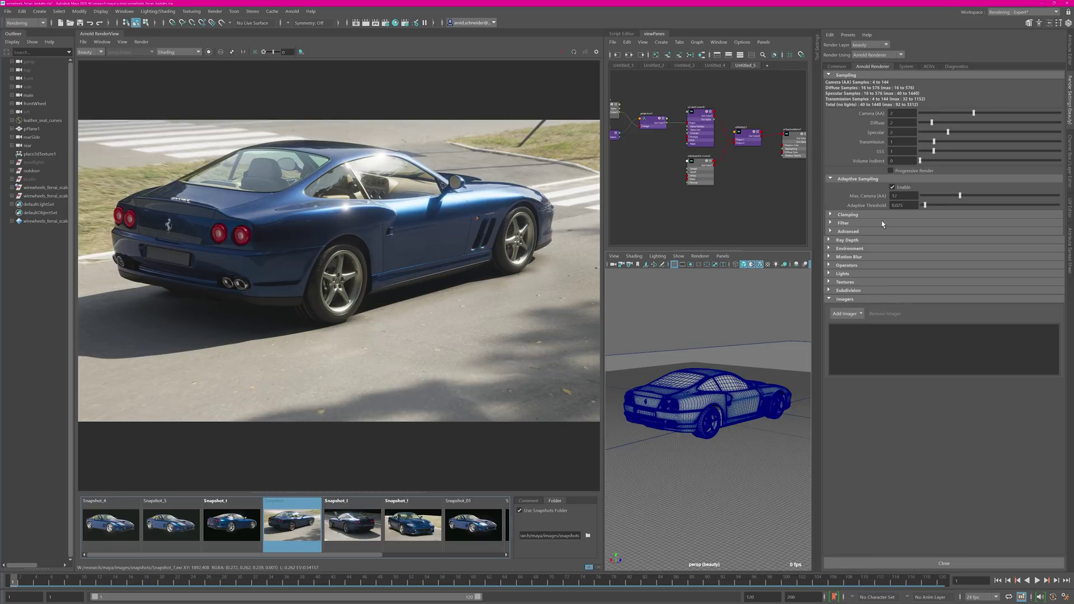
left_click(846, 314)
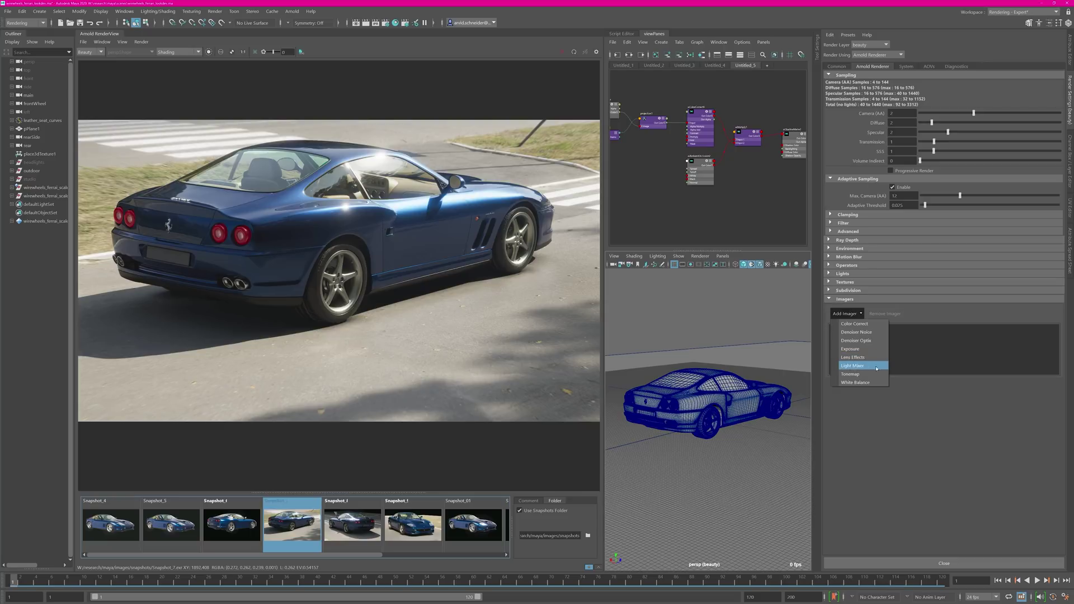
left_click(891, 292)
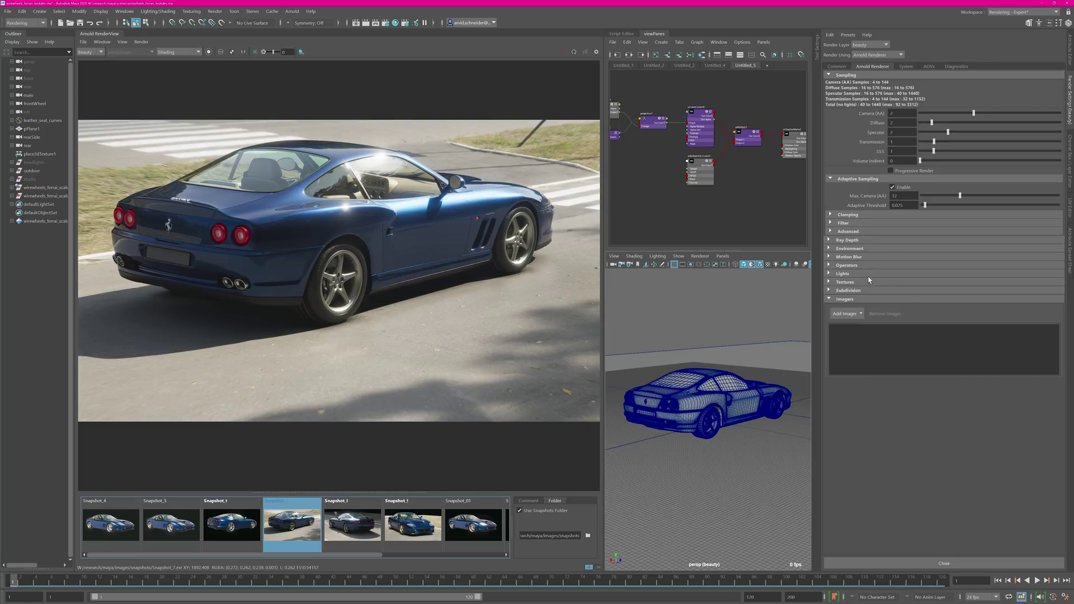
left_click(845, 300)
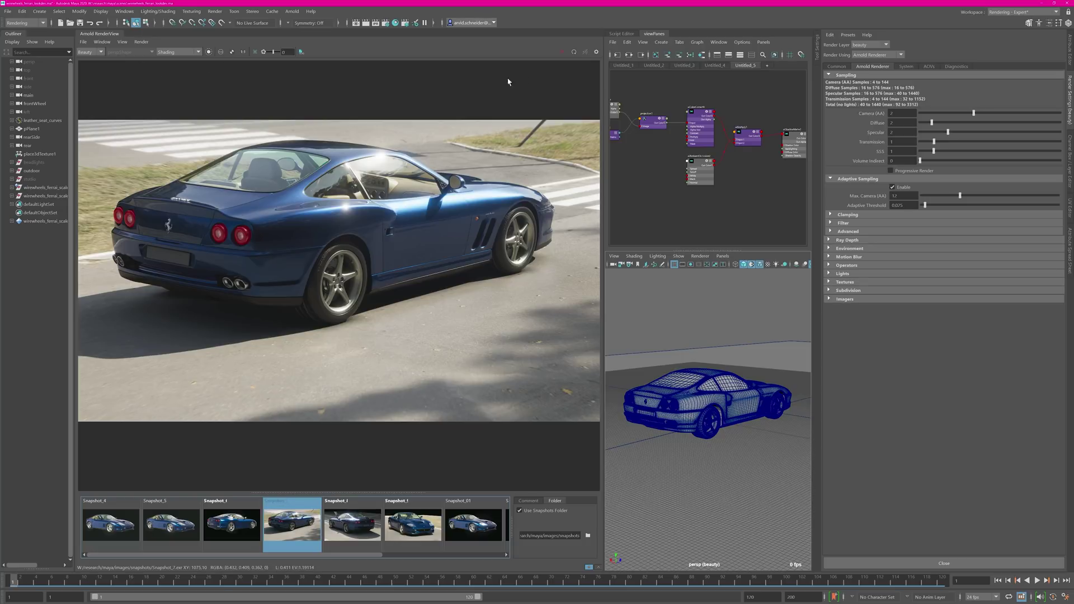
Show the post-processing imager settings in the Arnold RenderView and collapse the neighbouring node editor and viewport area
left_click(596, 54)
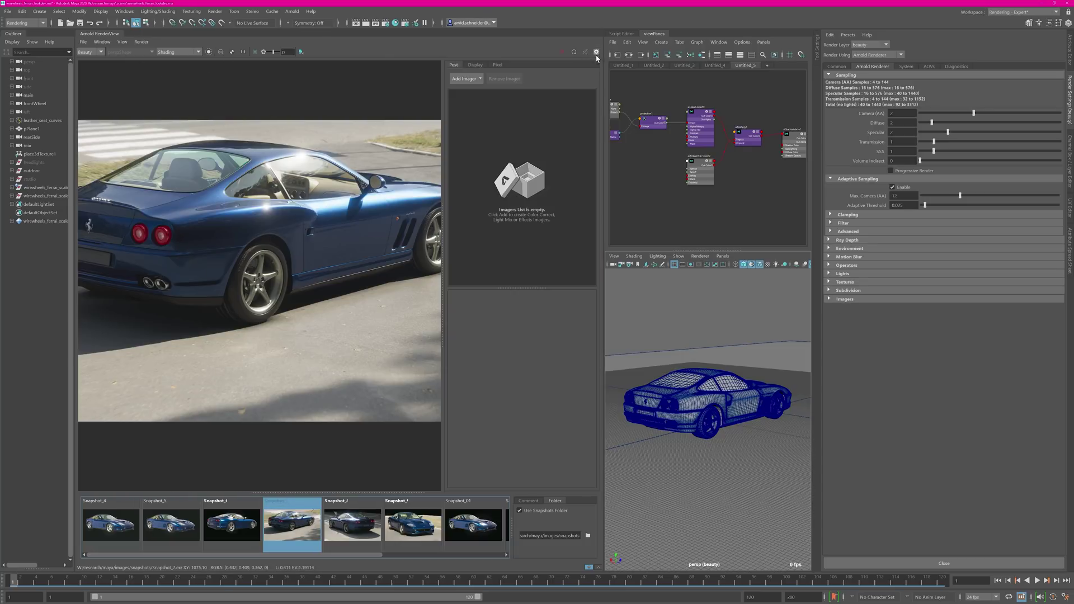
left_click(465, 79)
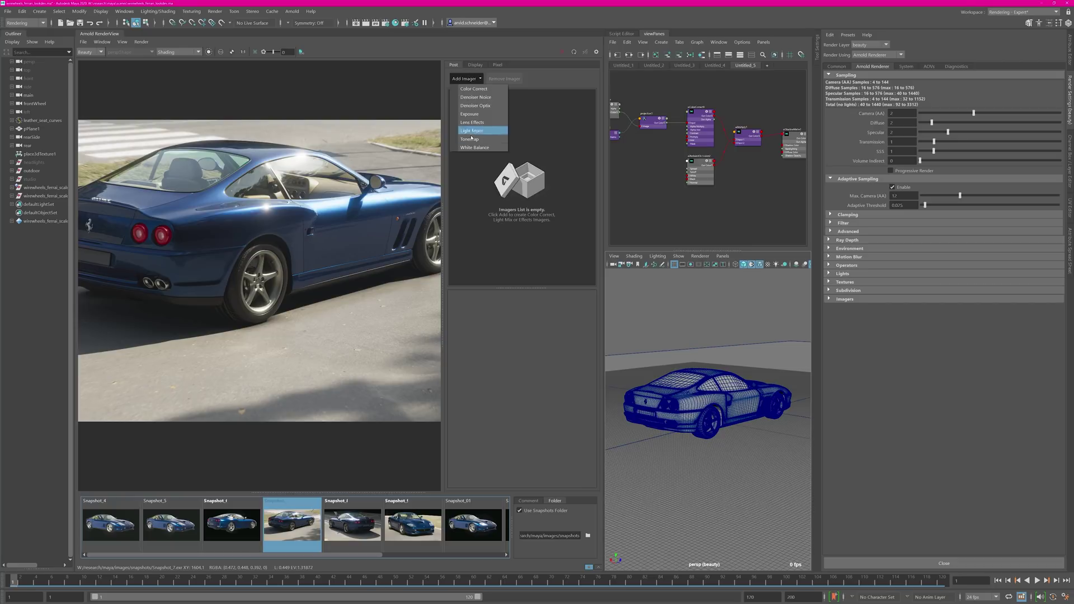
left_click(505, 329)
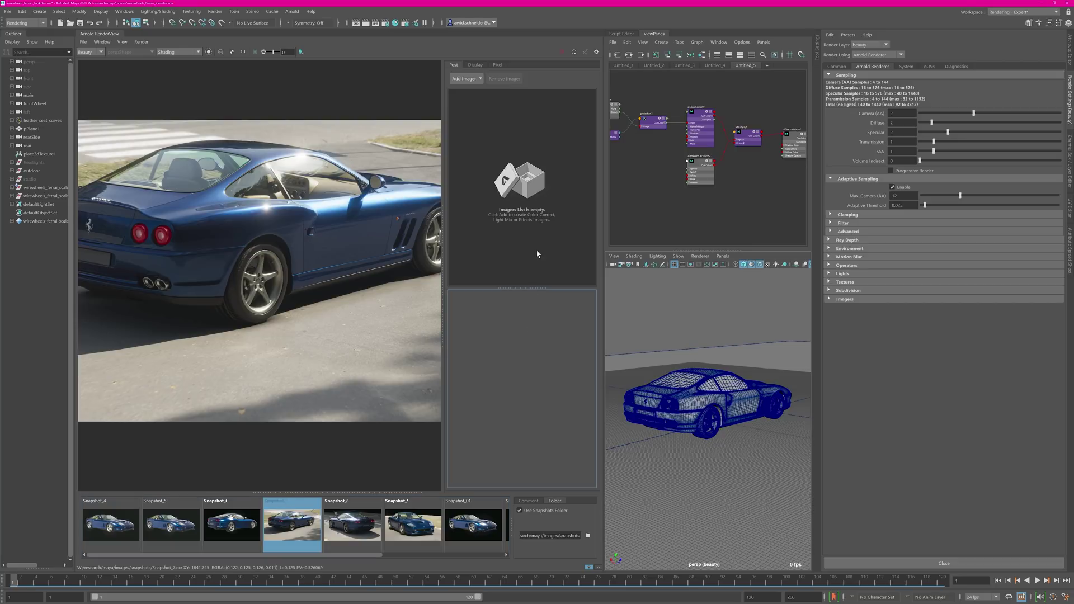
left_click(655, 34)
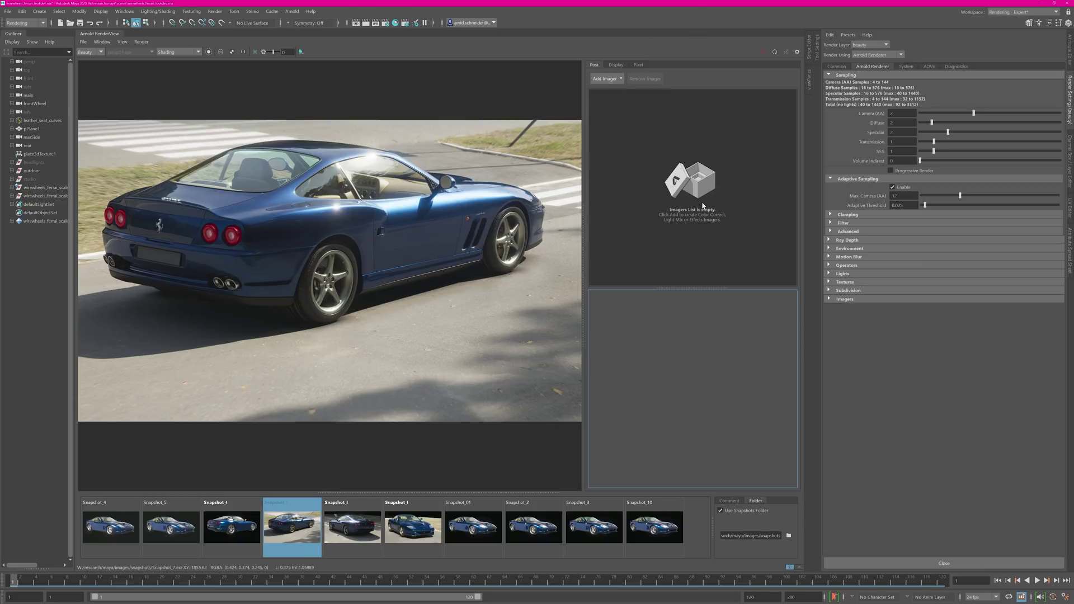
Add a Denoiser Noise imager in the Arnold RenderView and switch it off and on again to compare the render
left_click(616, 80)
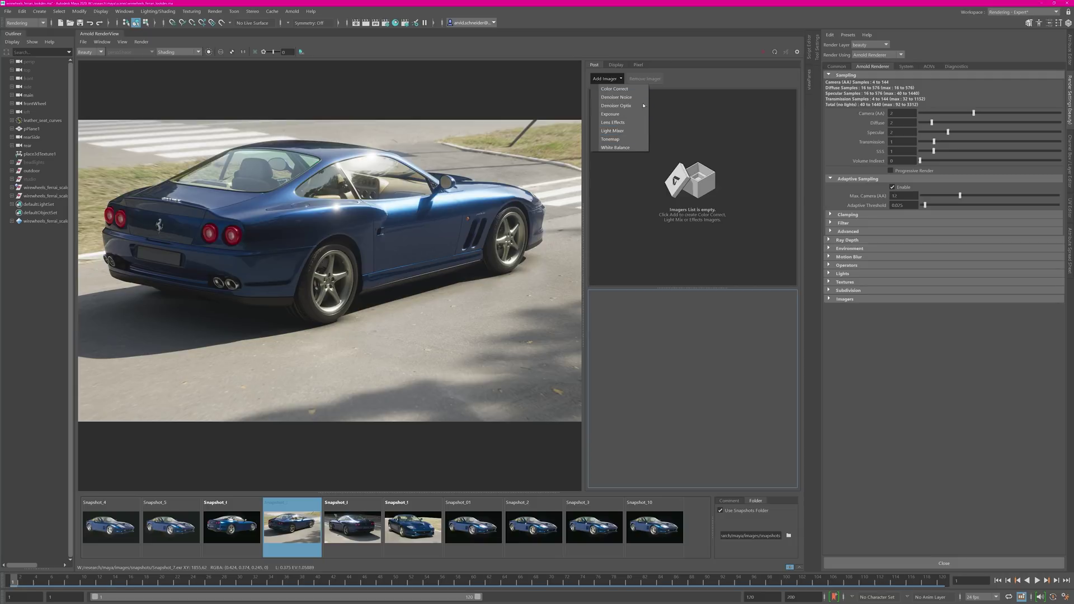
left_click(610, 97)
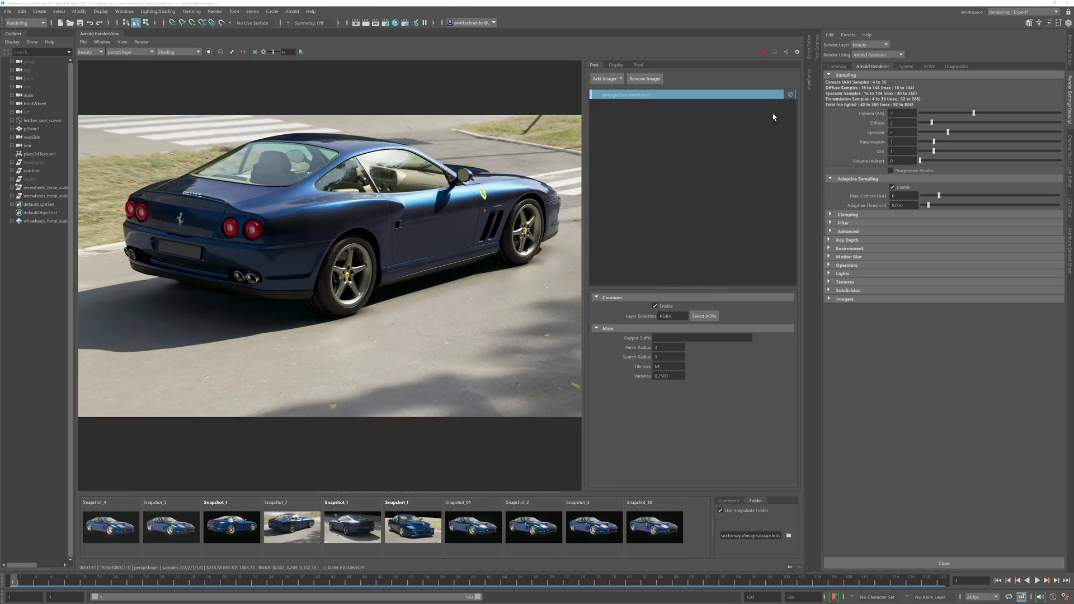
left_click(655, 306)
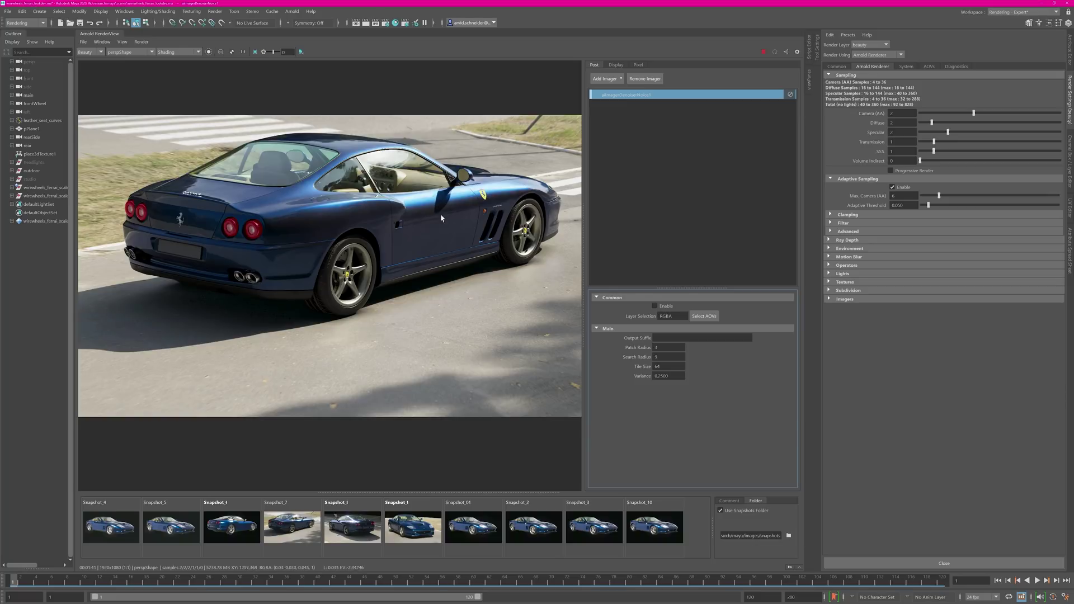
left_click(655, 306)
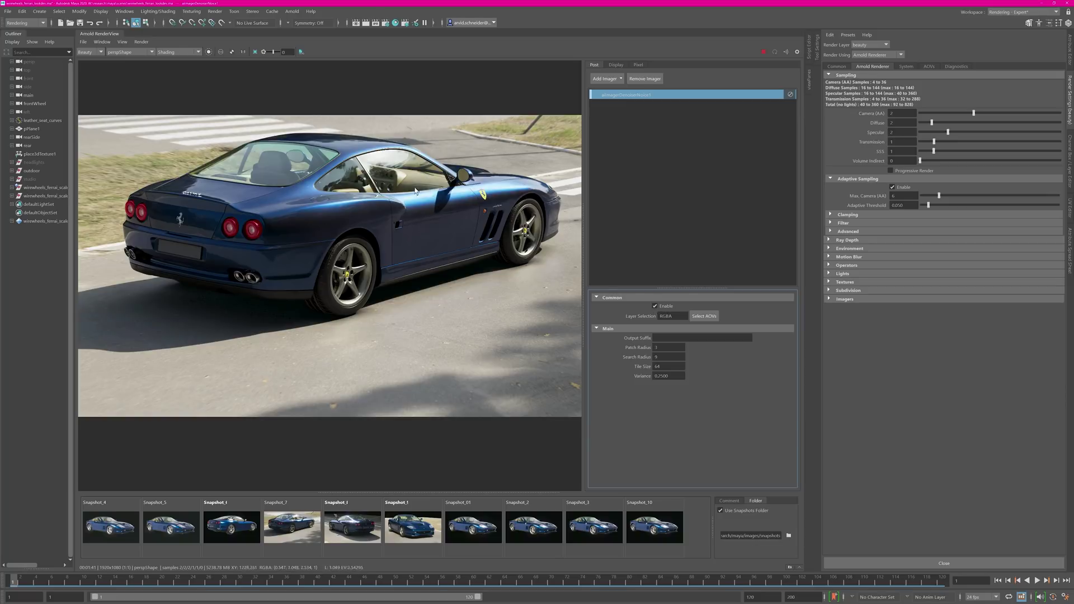
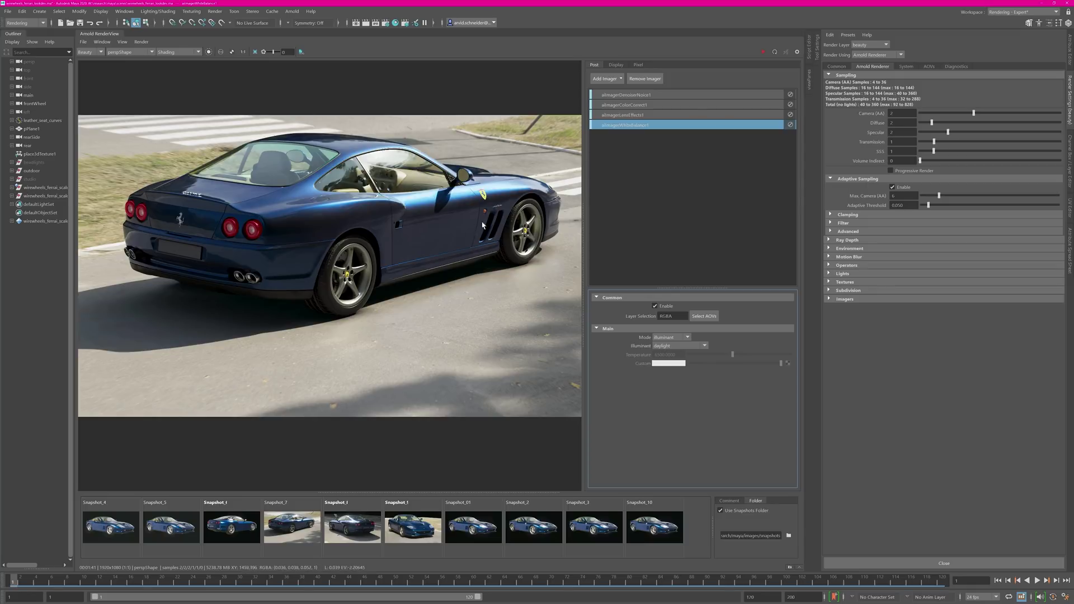
Try a lower gamma on the Color Correct imager with a render region around the car's side windows, and undo it
left_click_drag(340, 124, 443, 204)
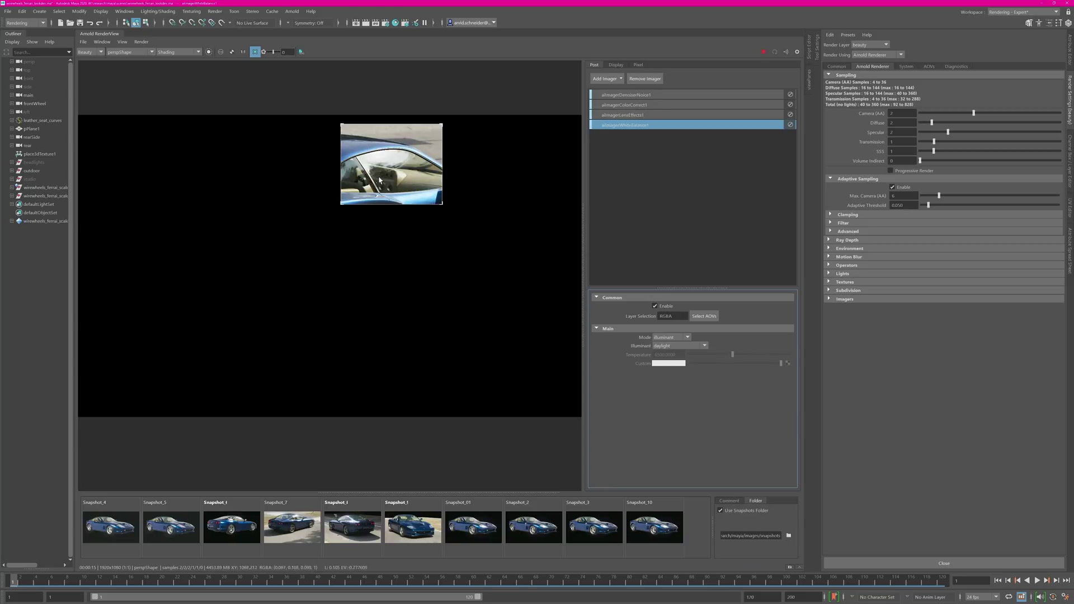
left_click(645, 103)
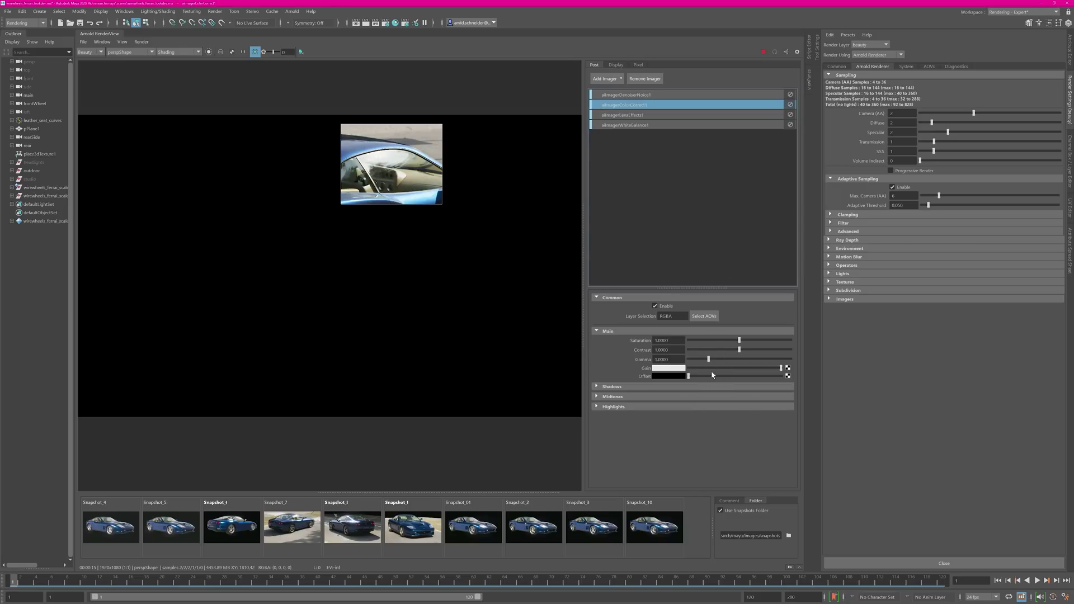
left_click_drag(708, 360, 698, 359)
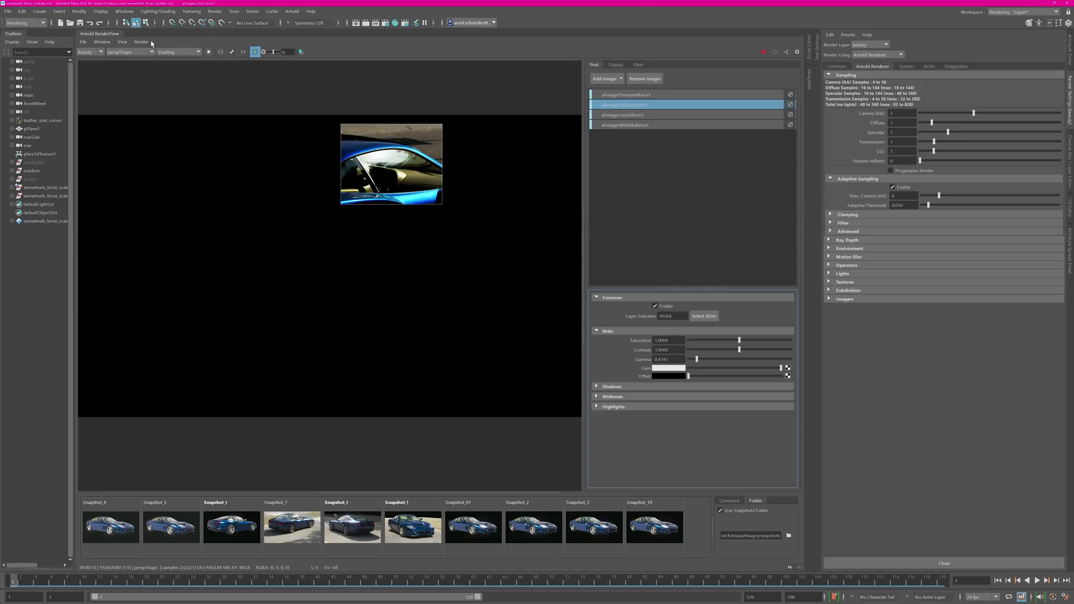
key("ctrl+z")
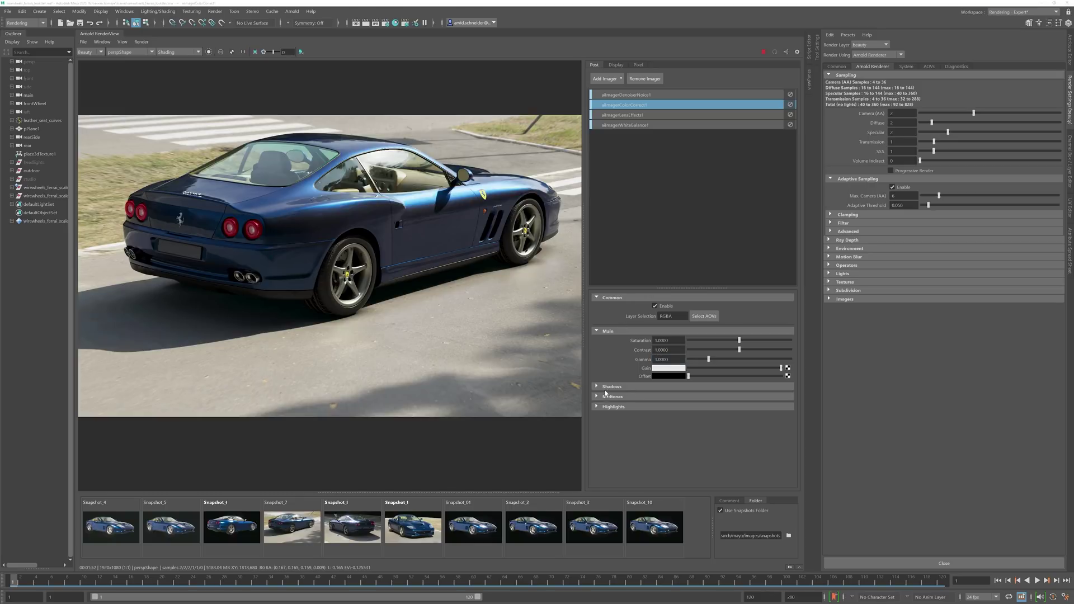
left_click(602, 334)
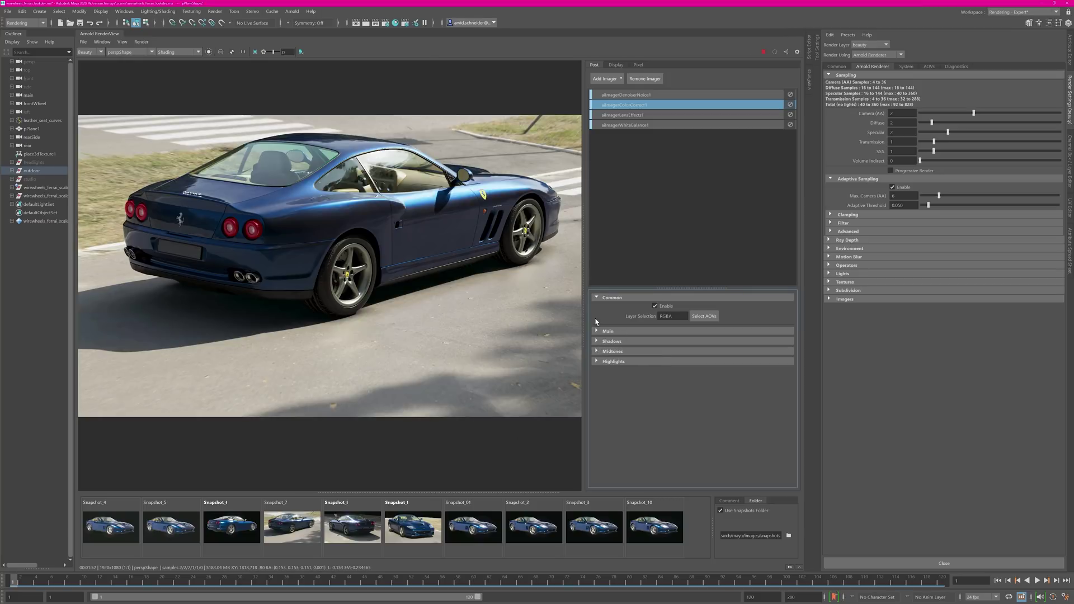
Lighten the Shadows offset colour of the Color Correct imager slightly, to a value of about 0.01
left_click(597, 341)
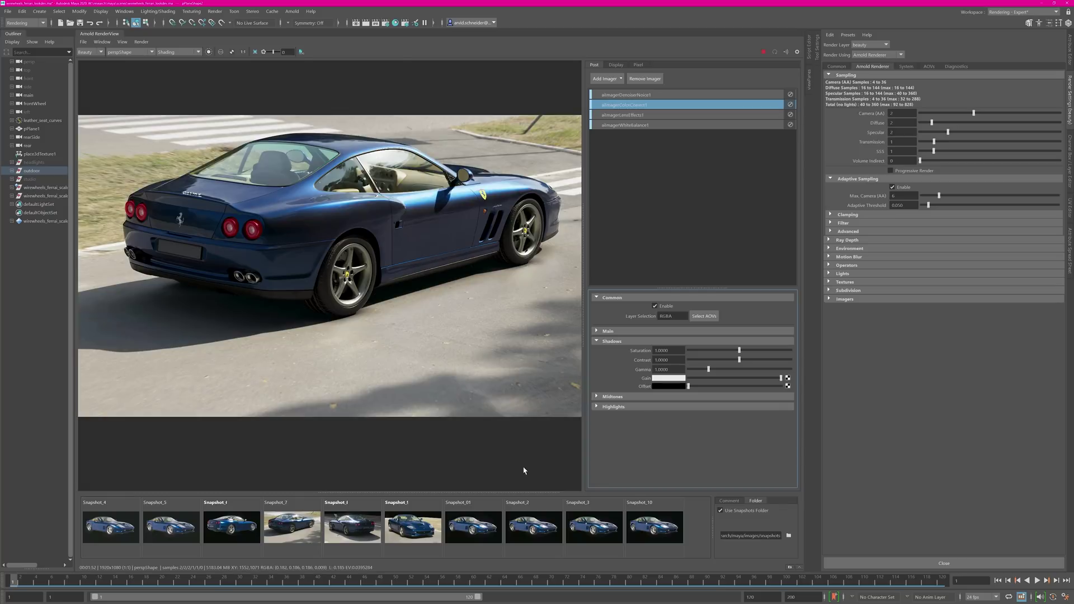
left_click(674, 388)
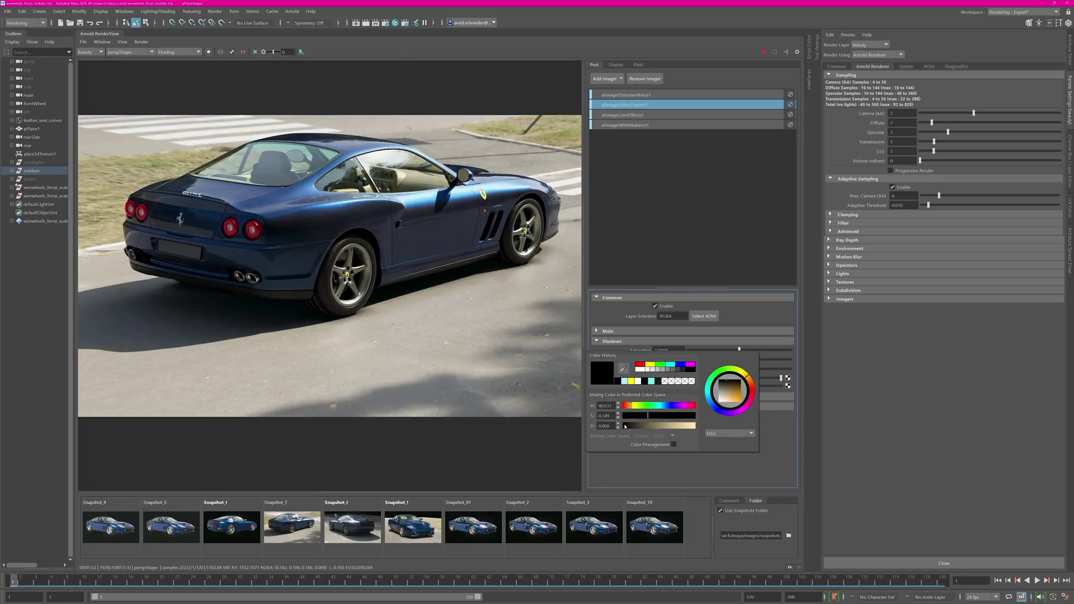
left_click_drag(625, 426, 627, 427)
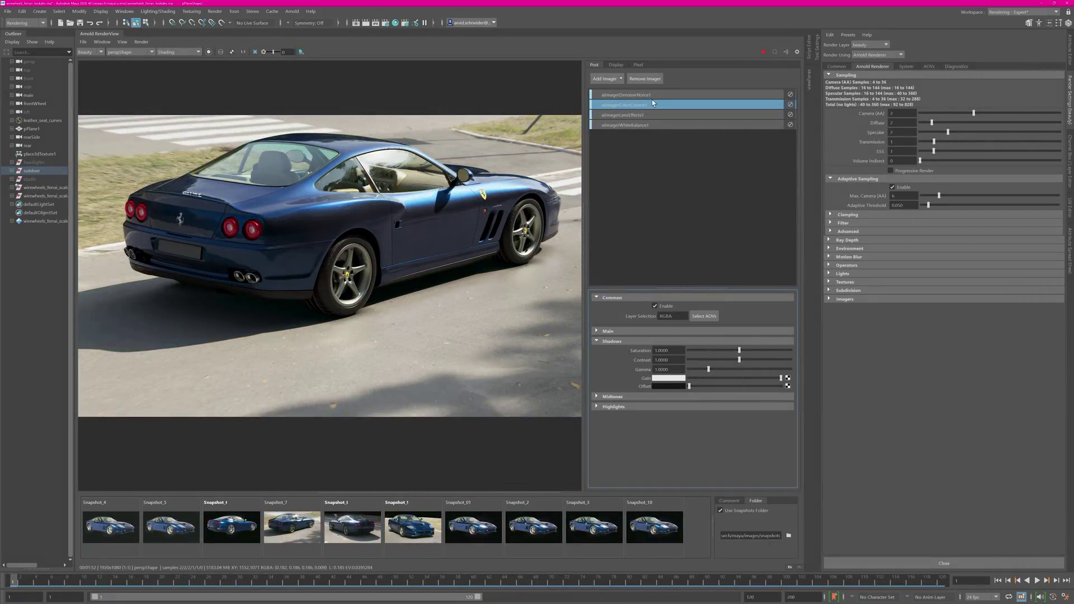
Disable the Denoiser Noise imager, and toggle the Color Correct imager off and on to compare the render
left_click(649, 94)
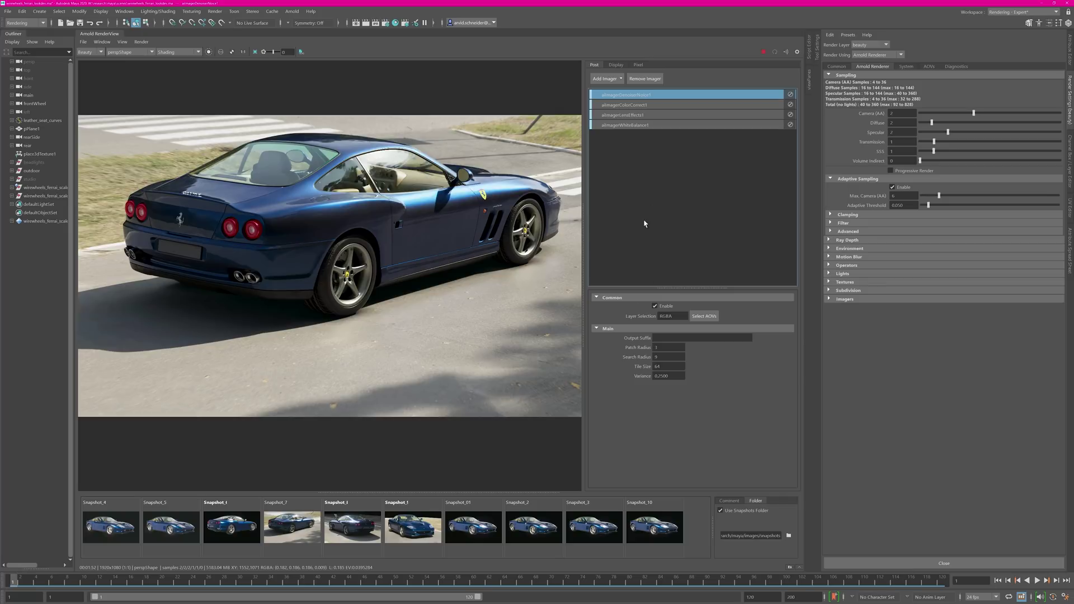
left_click(655, 307)
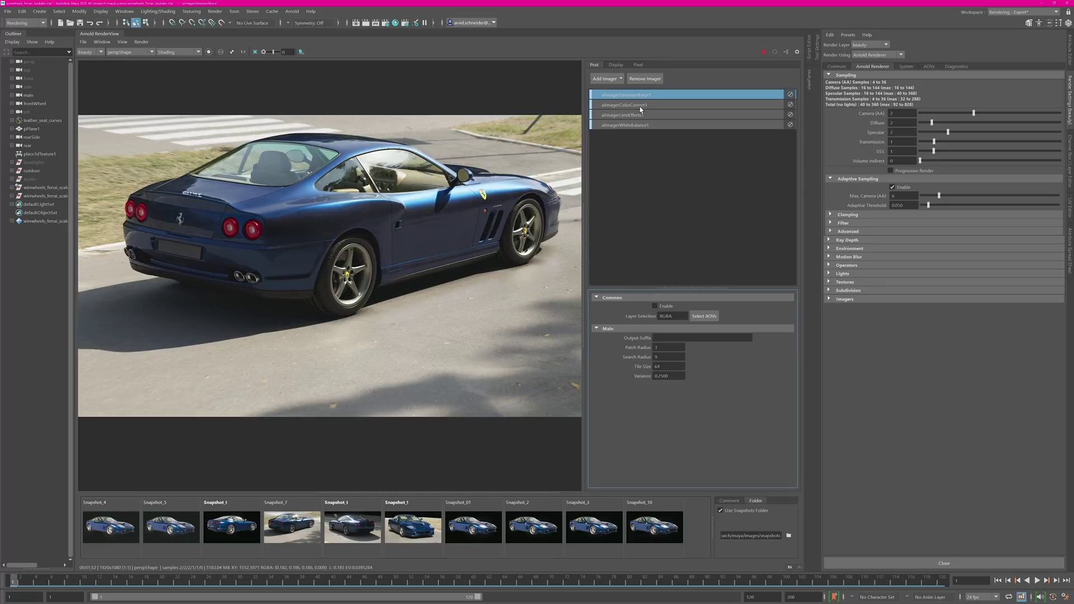
left_click(640, 106)
left_click(655, 307)
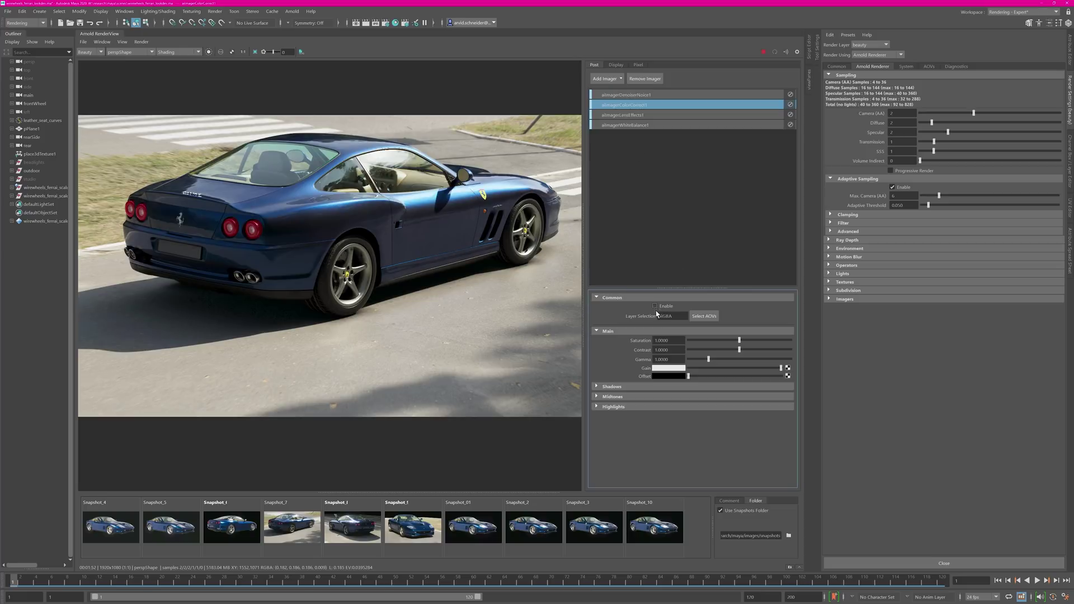
left_click(655, 307)
left_click(655, 308)
left_click(655, 307)
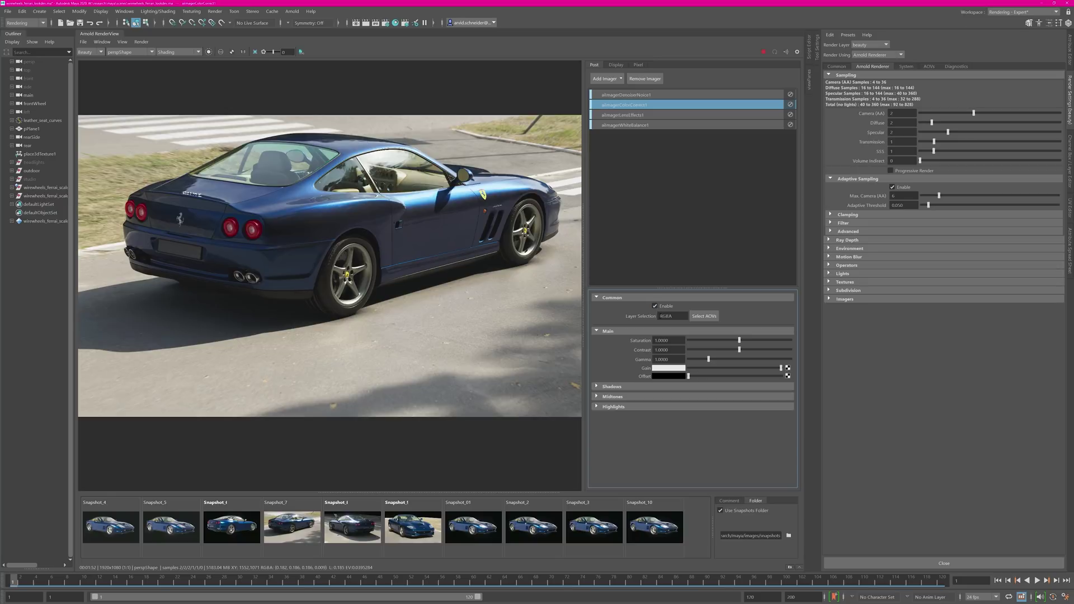
Set the value of the Color Correct imager's Shadows offset colour to 0.02 and collapse its Main and Common settings
left_click(611, 387)
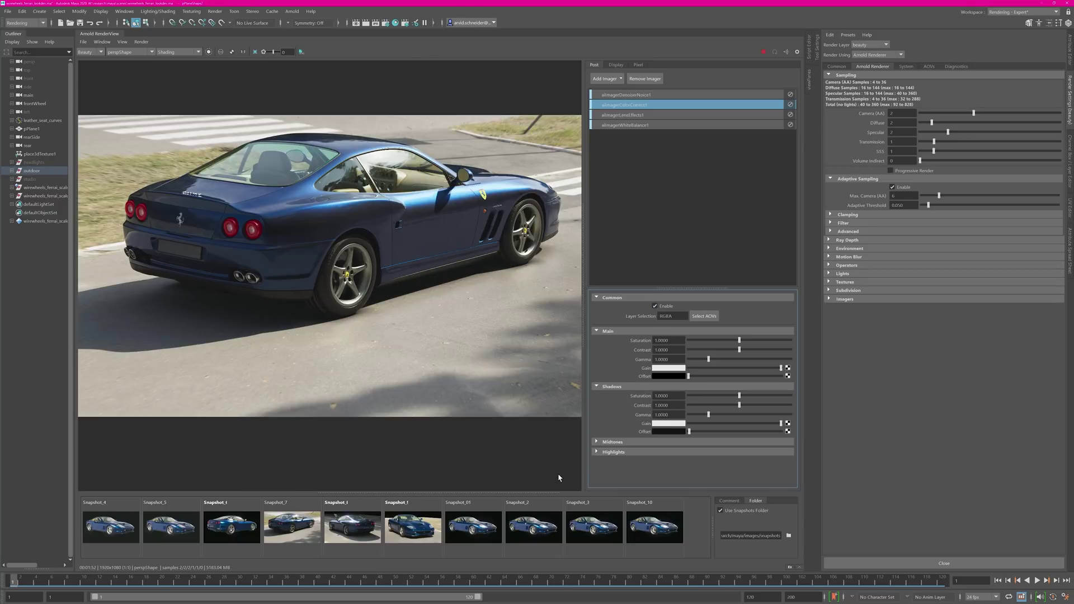
left_click(665, 307)
left_click(667, 433)
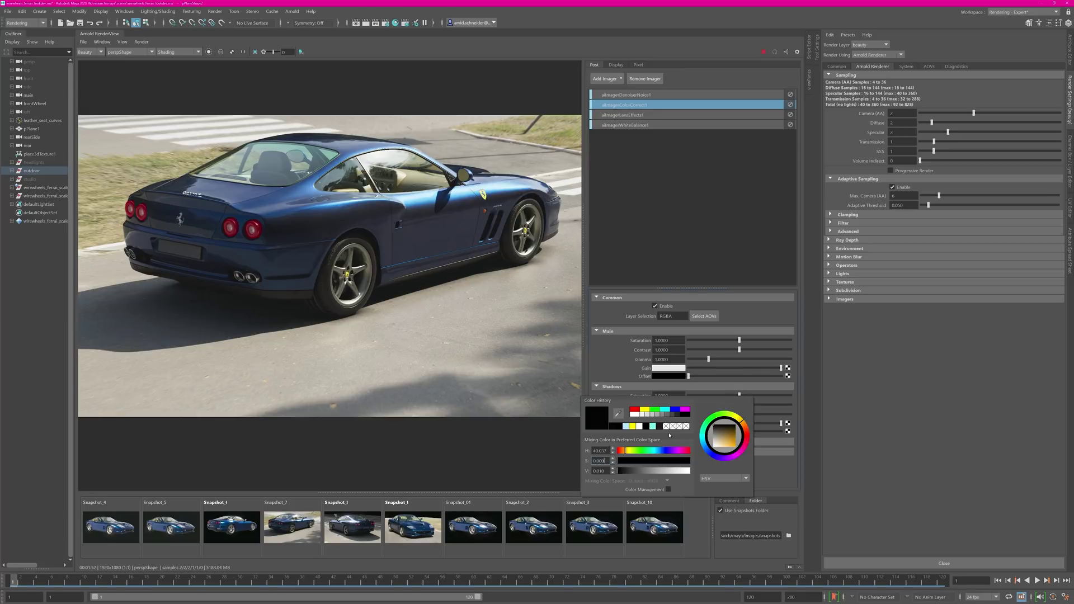
left_click(600, 470)
type("0.02")
key("Return")
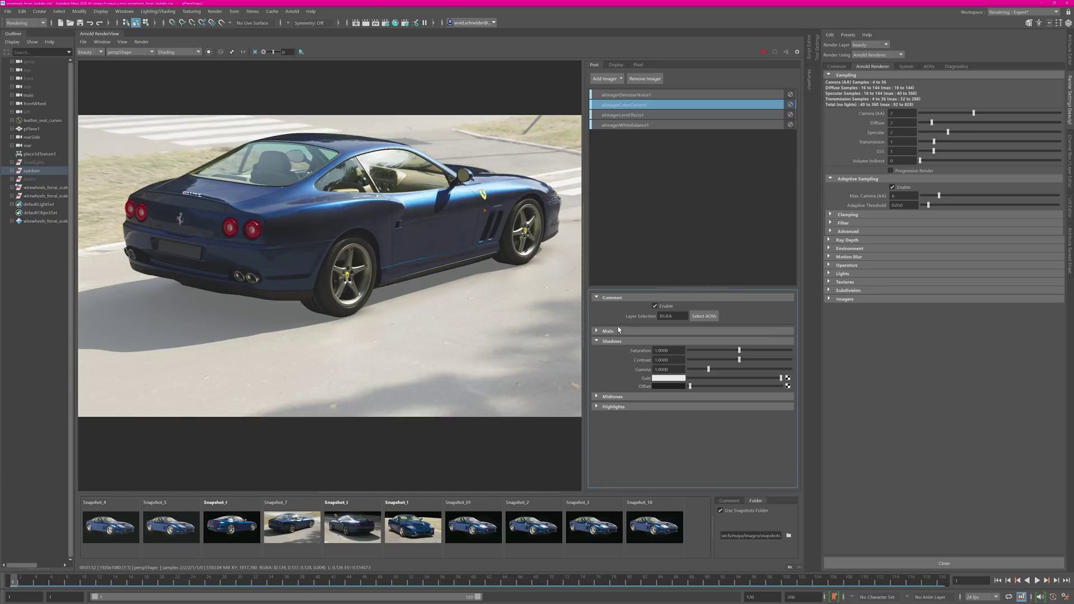
left_click(607, 330)
left_click(612, 297)
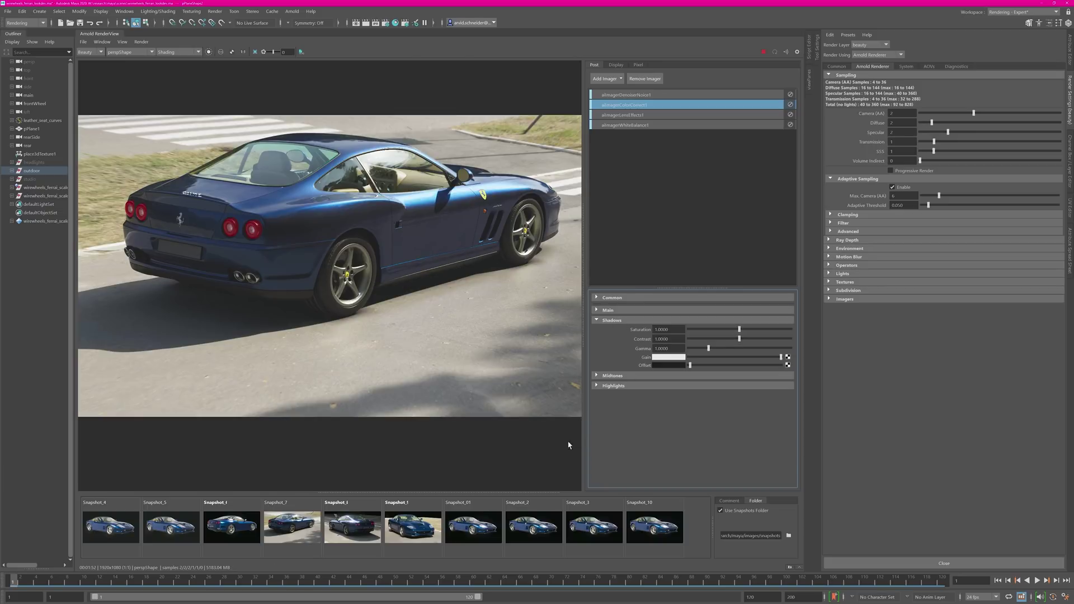
Set the Lens Effects imager's vignetting to 15 and toggle the imager to compare the render
left_click(102, 42)
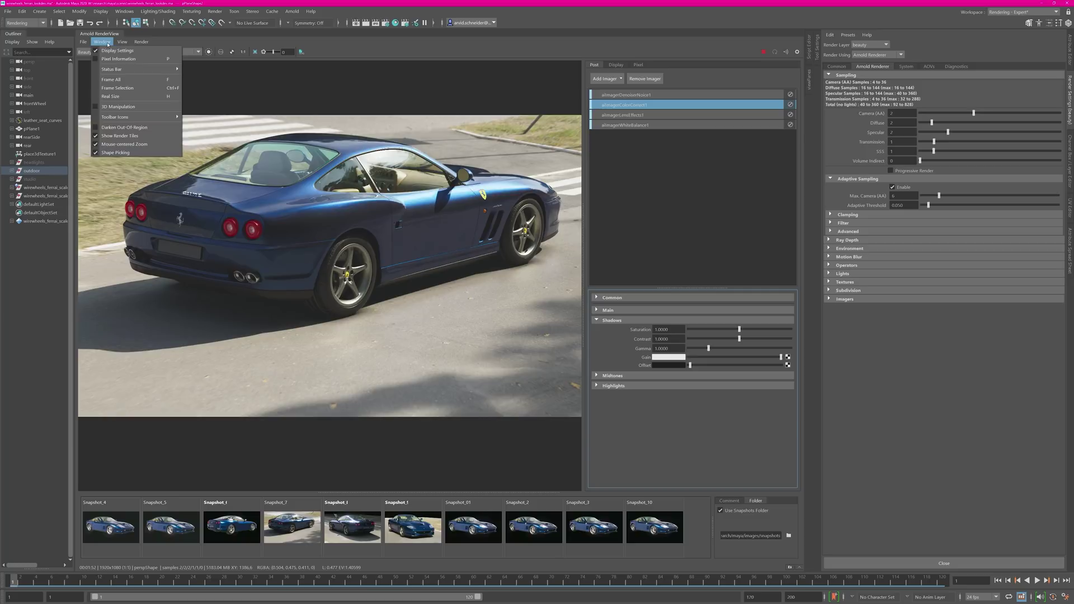
left_click(645, 114)
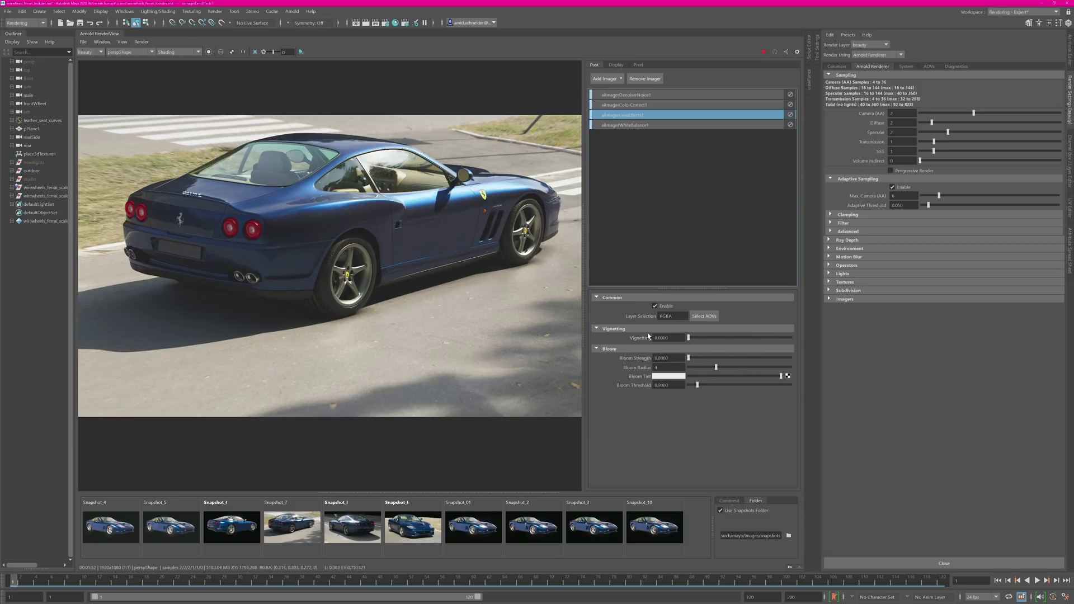
left_click_drag(688, 338, 712, 339)
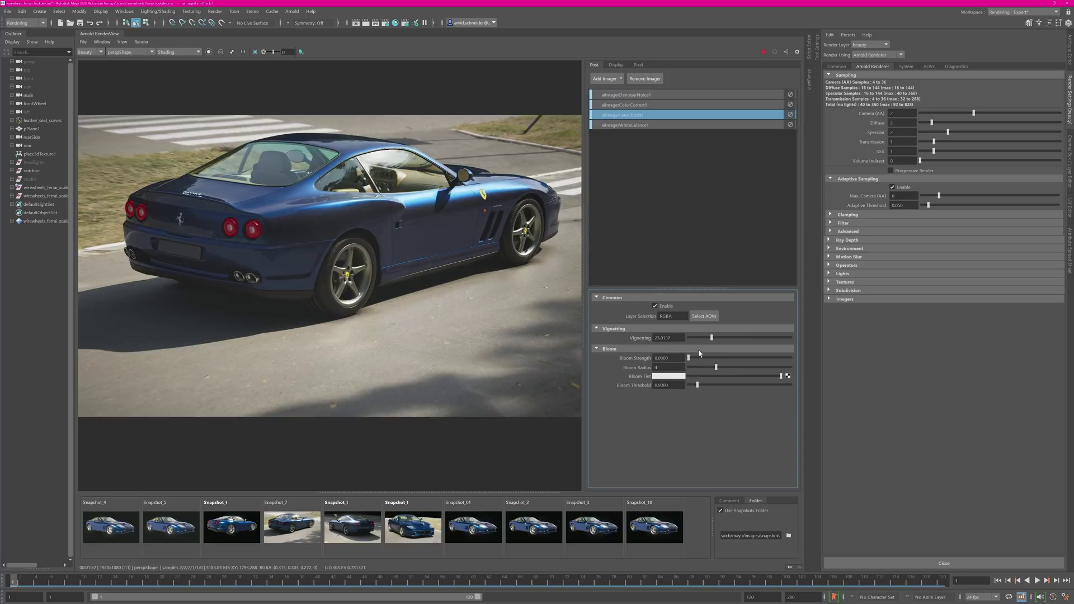
left_click(668, 338)
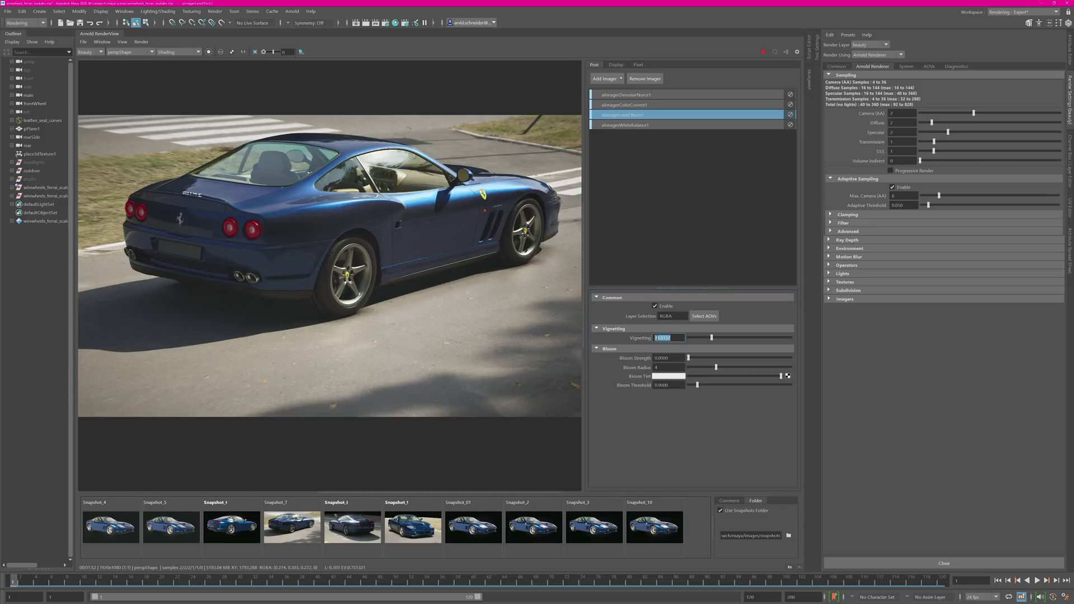
type("15")
key("Return")
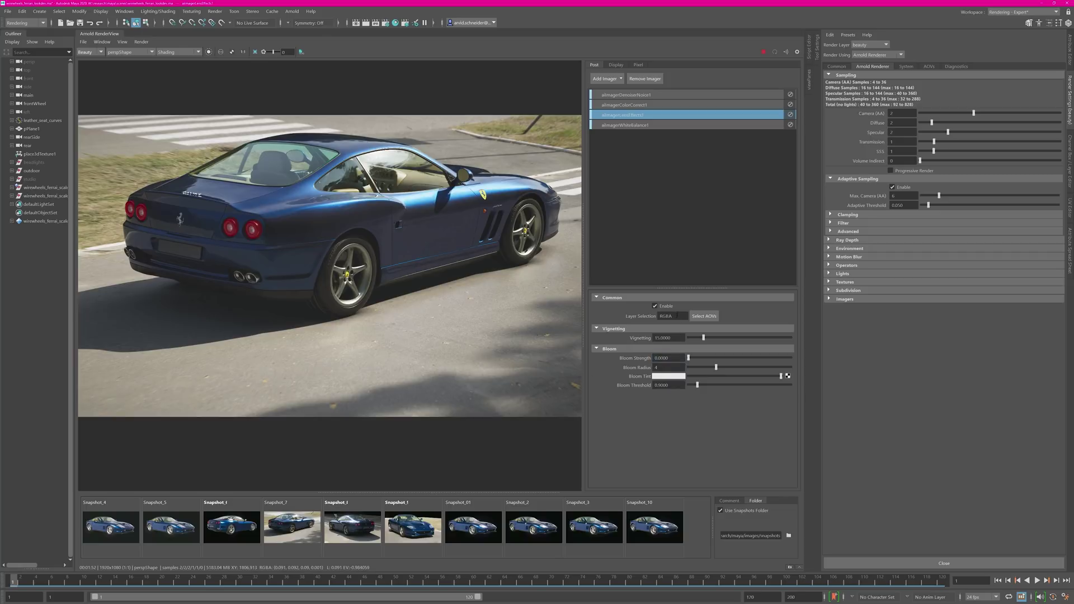
left_click(667, 308)
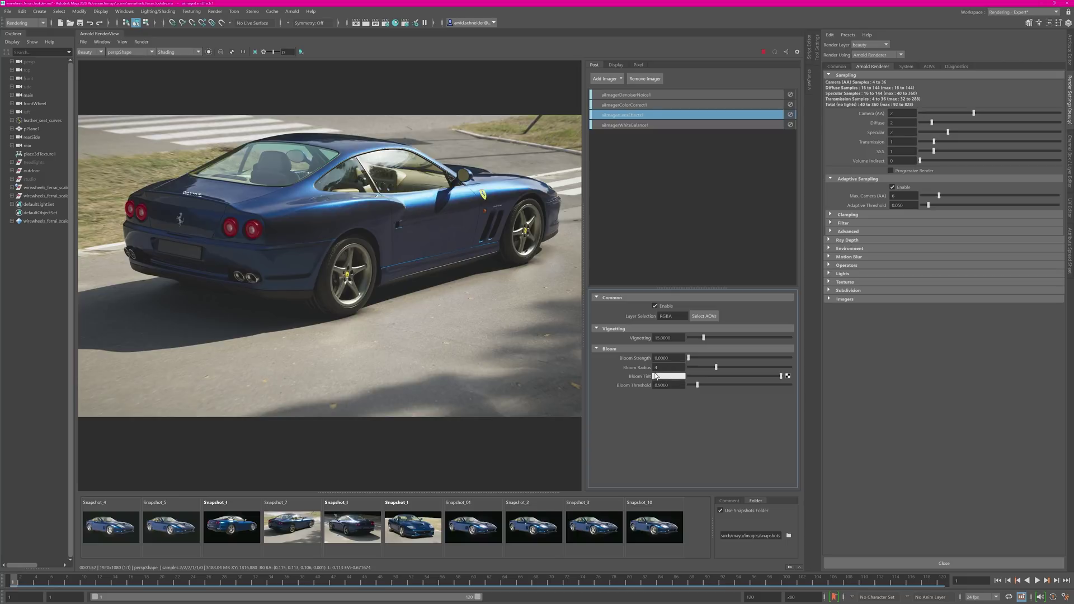
Add bloom in the Lens Effects imager with a strength of 1 and a radius of 20
left_click(669, 358)
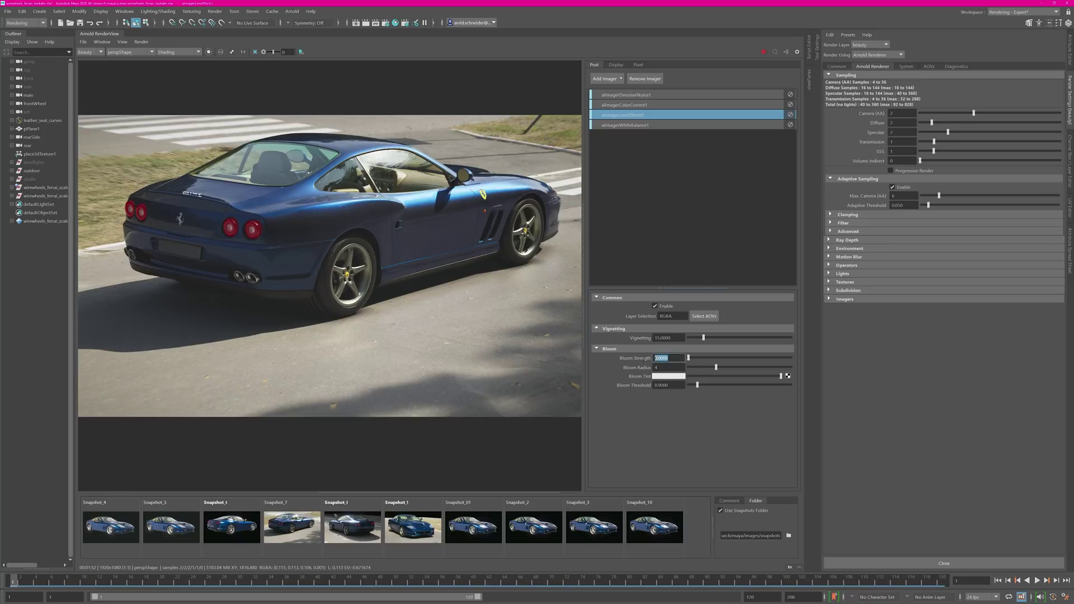
type("1")
key("Return")
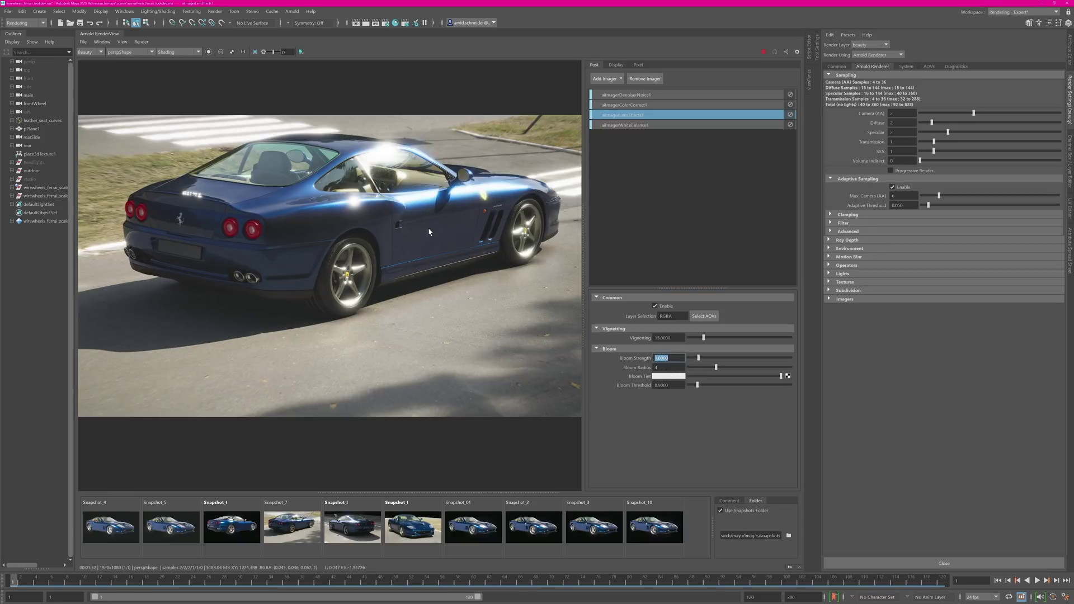
left_click(400, 216)
left_click(668, 367)
type("20")
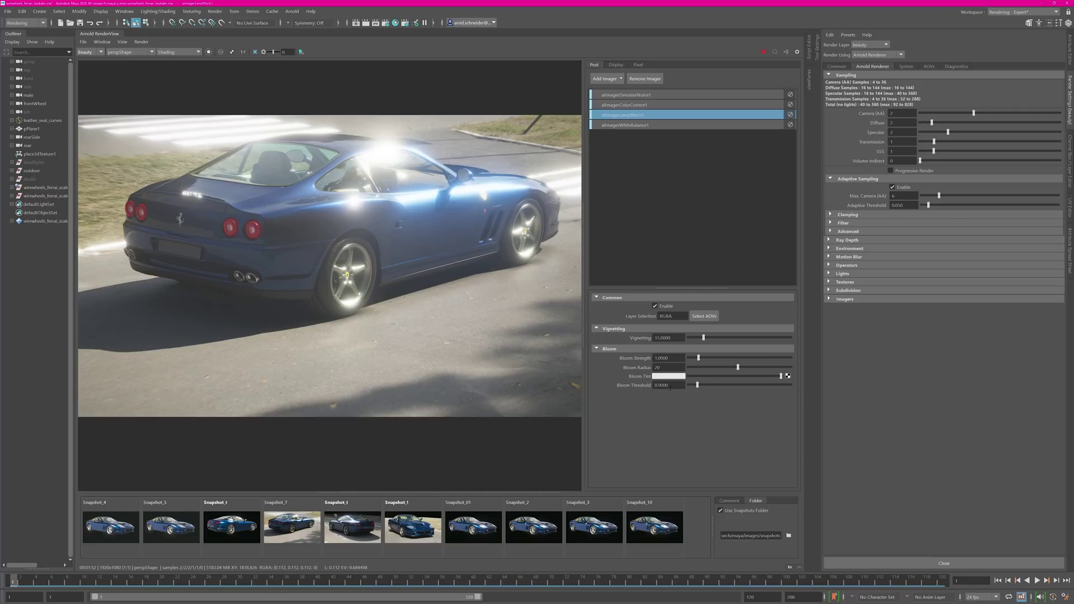
Try bloom thresholds of 0.99 and 0.2 on the Lens Effects imager, and settle on 0.95
double_click(666, 386)
type("99")
key("Return")
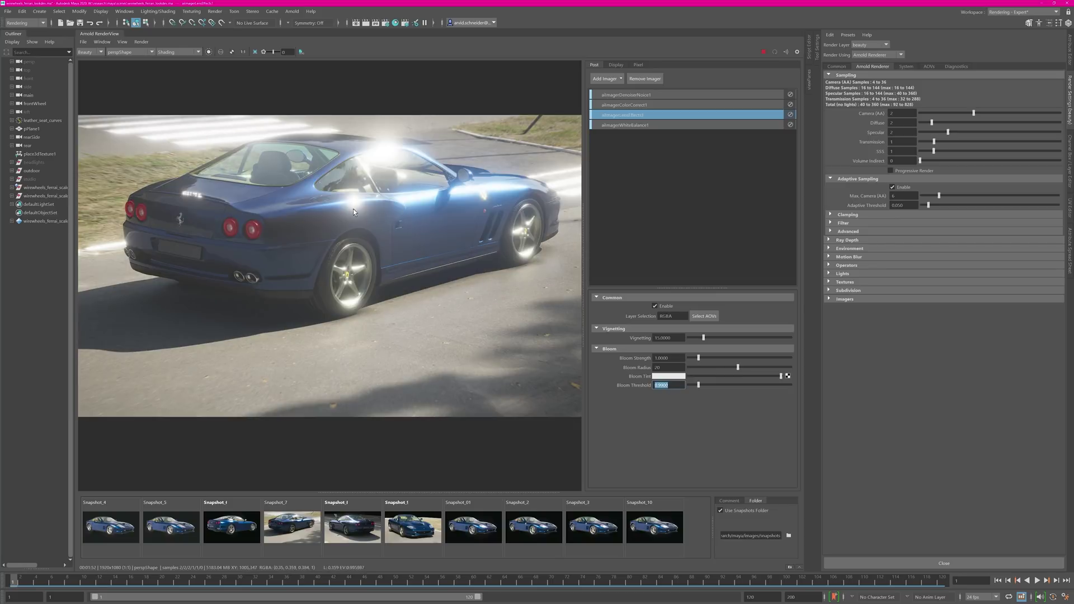
left_click(681, 383)
left_click_drag(663, 386, 668, 386)
double_click(666, 385)
type("0.2")
key("Return")
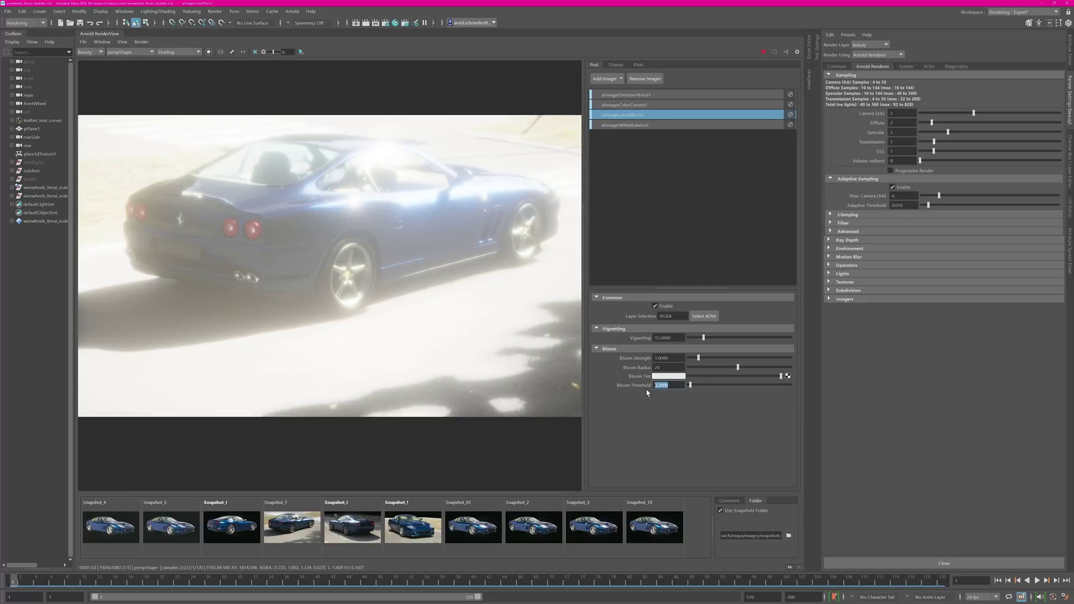
type(".95")
key("Return")
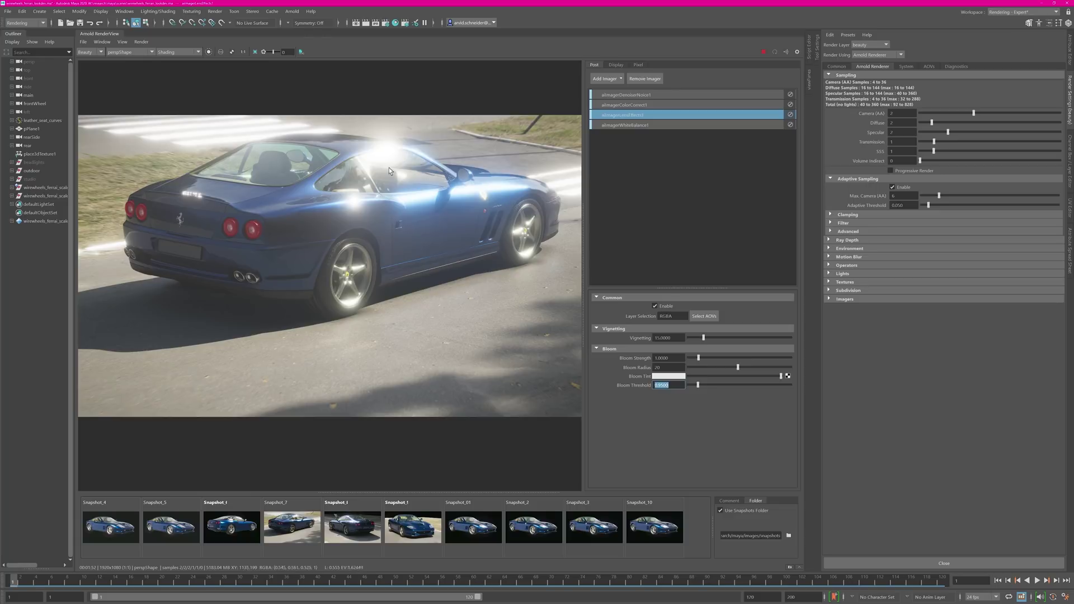
Set the Lens Effects imager's bloom strength to 0.2 and its bloom radius to 40
double_click(663, 358)
type("0.2")
key("Return")
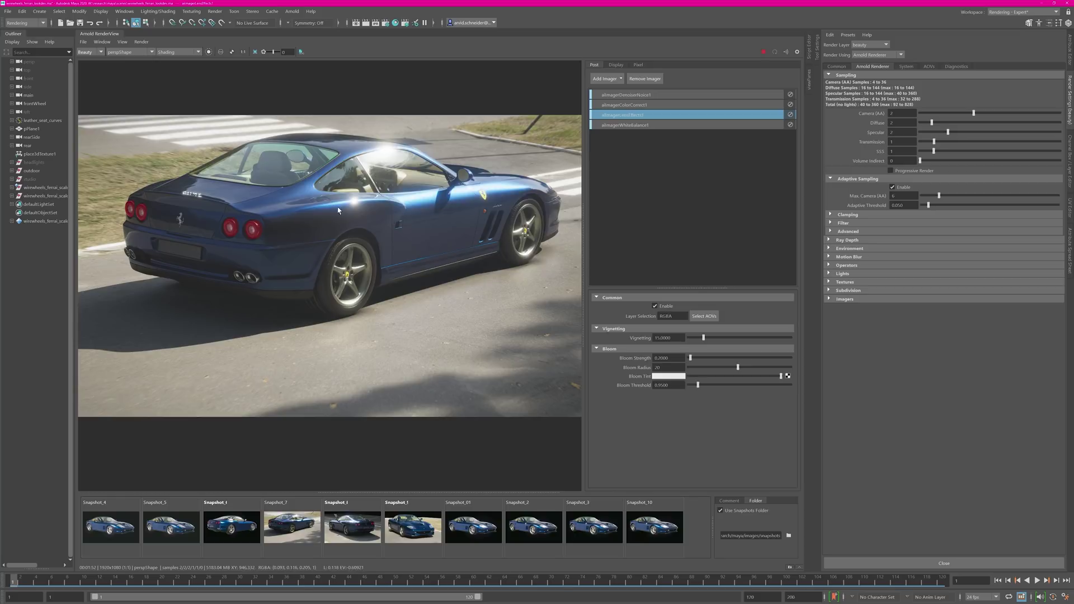
double_click(664, 368)
type("40")
key("Return")
Set the bloom strength to 0.1 and switch the Lens Effects imager off and on to compare the render
left_click(559, 345)
double_click(666, 358)
type("0.1")
key("Return")
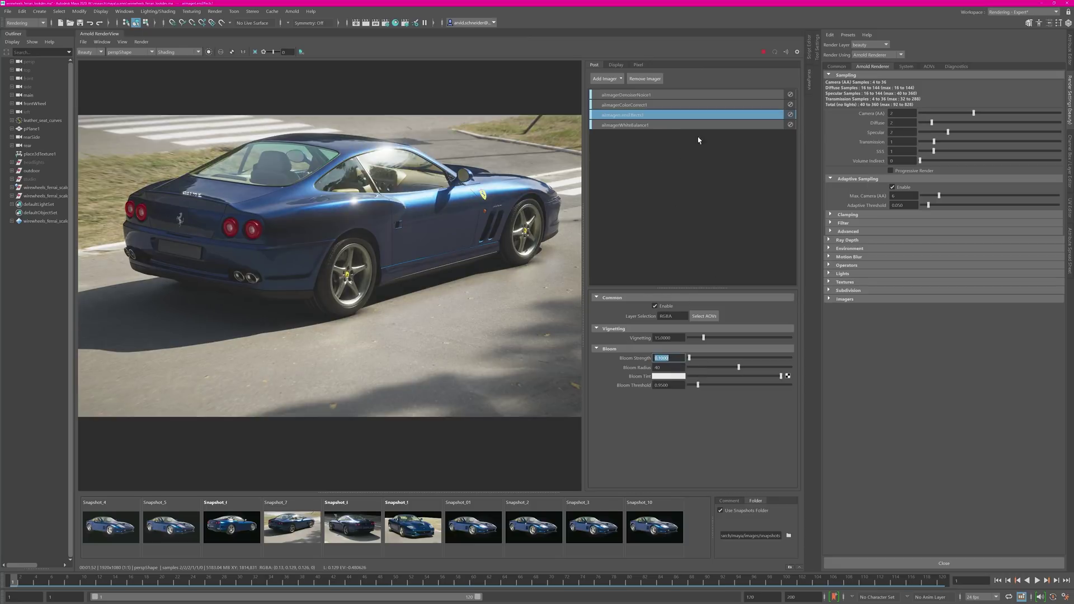
left_click(655, 306)
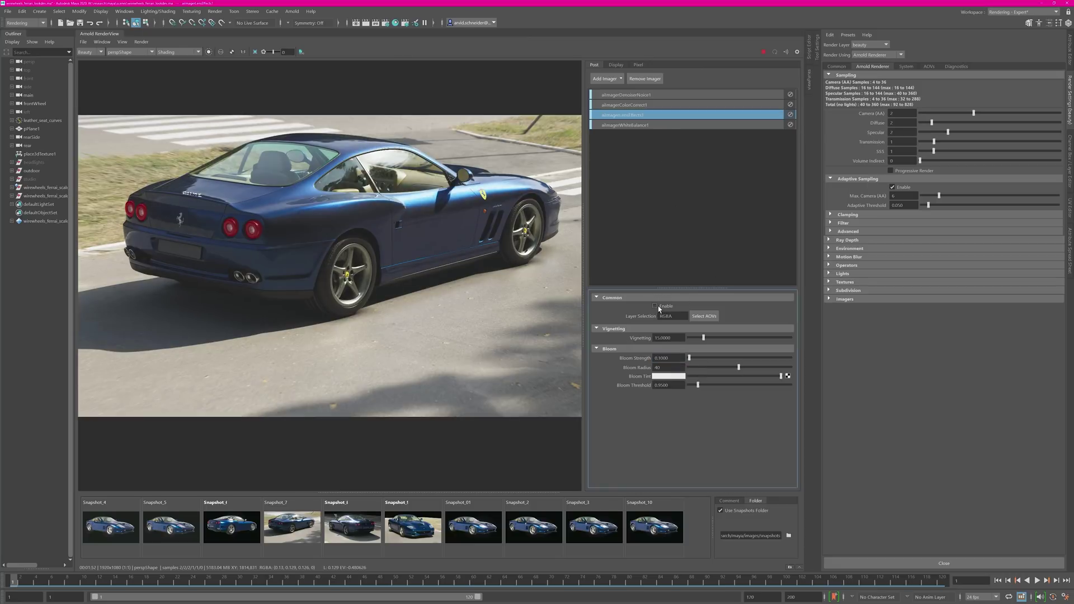
left_click(655, 306)
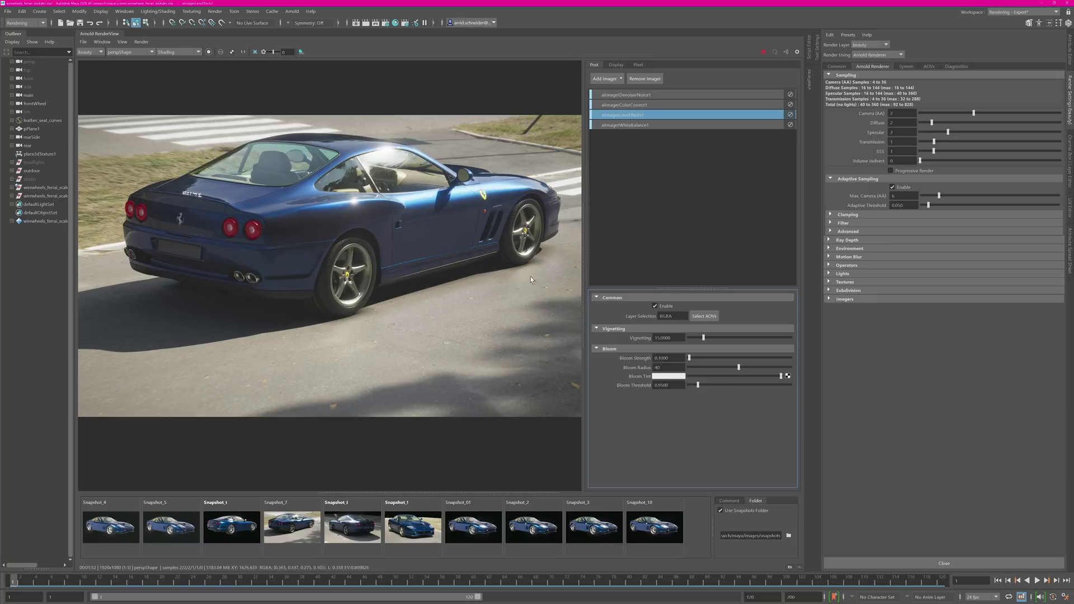
Set the White Balance imager's illuminant to shade
left_click(643, 125)
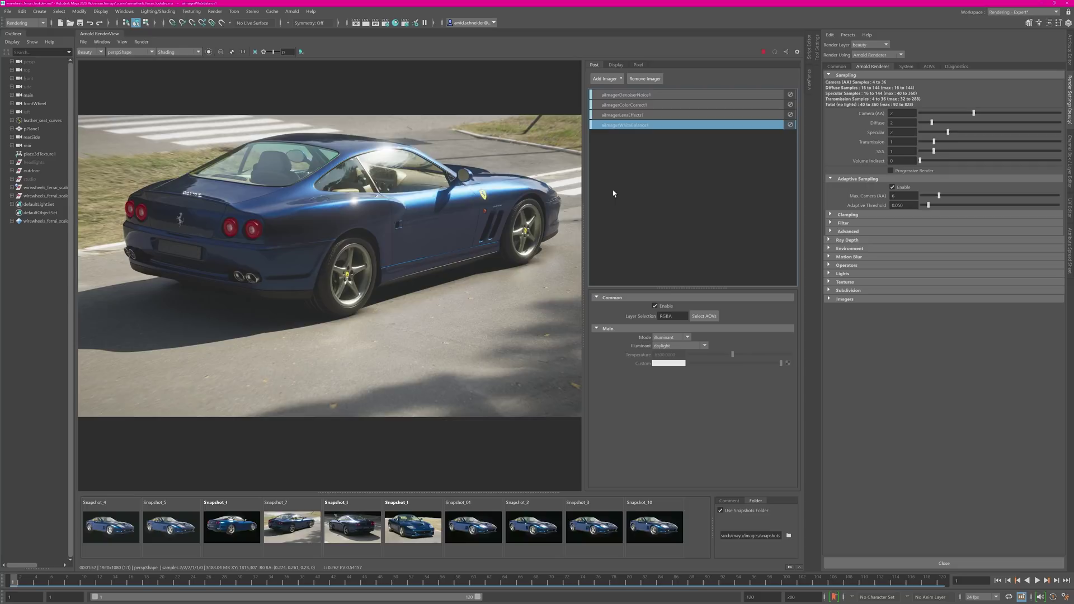
left_click(683, 347)
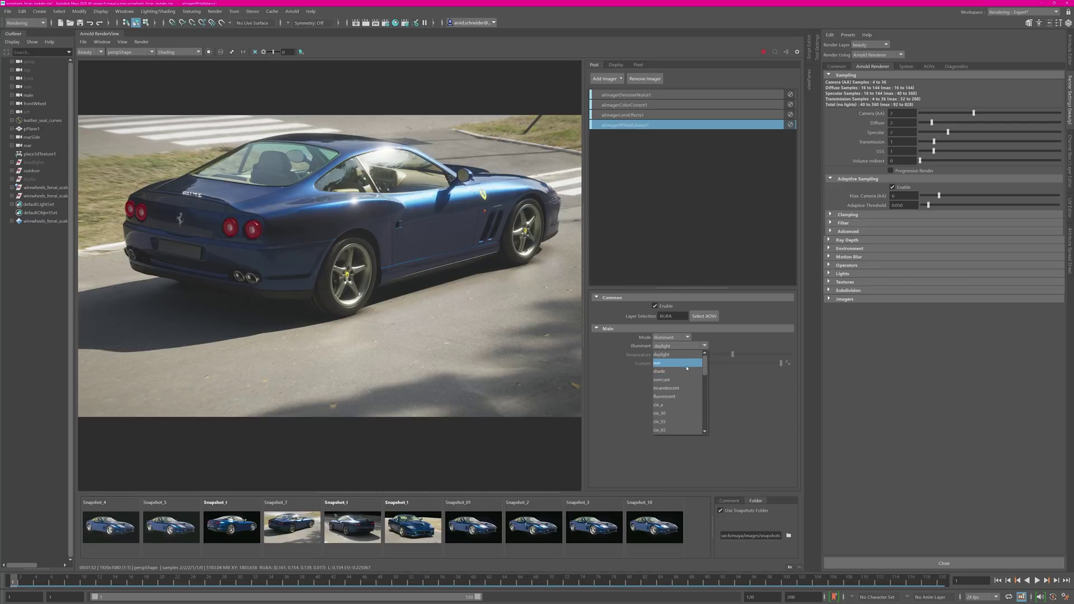
left_click(681, 371)
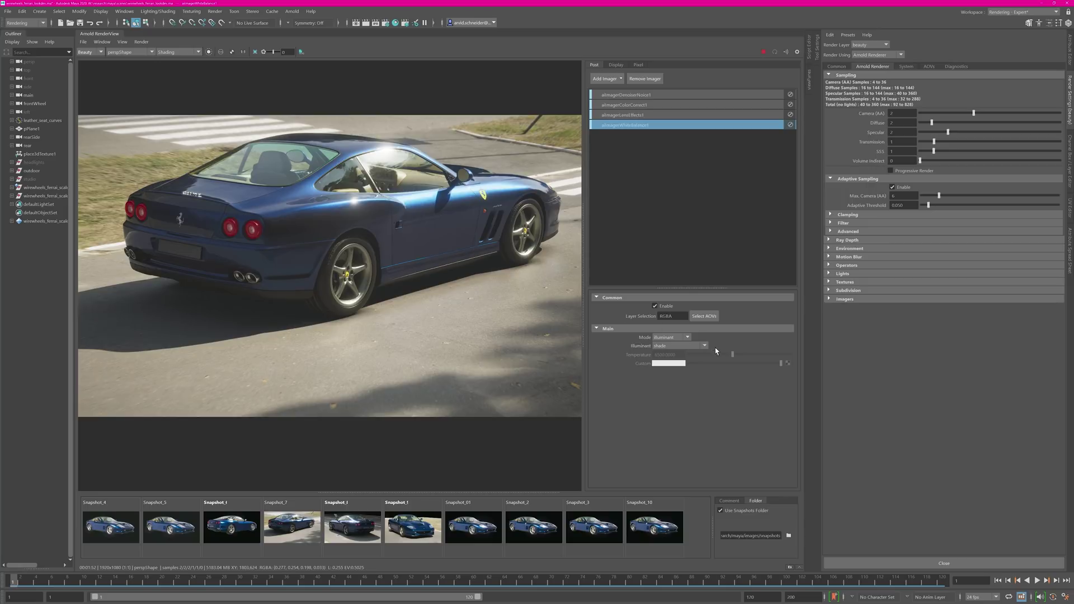
left_click(671, 346)
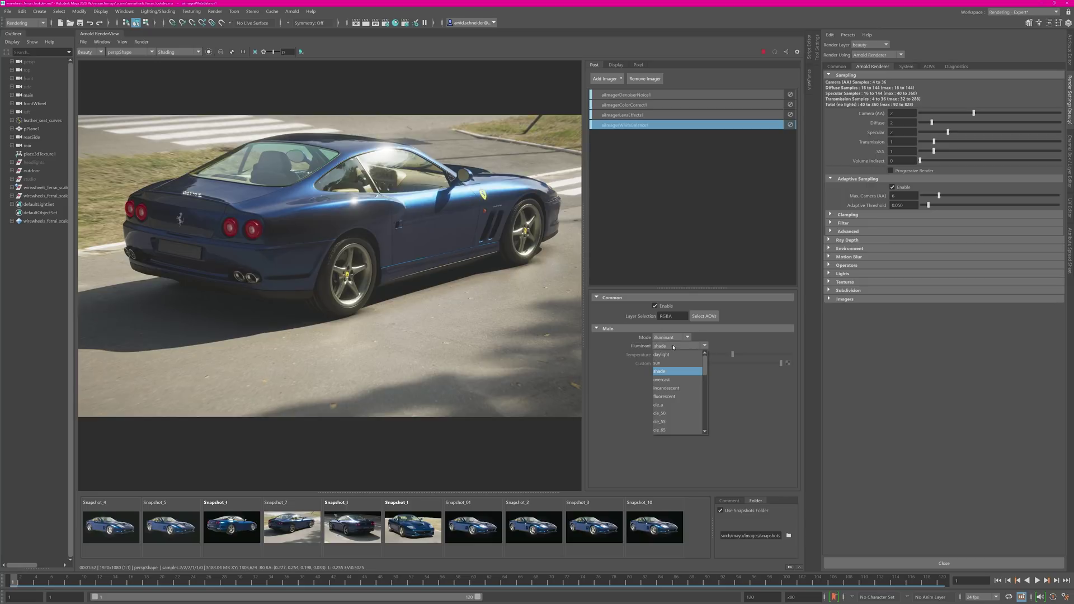
Switch the White Balance imager to temperature mode and set the temperature to 8000
left_click(670, 338)
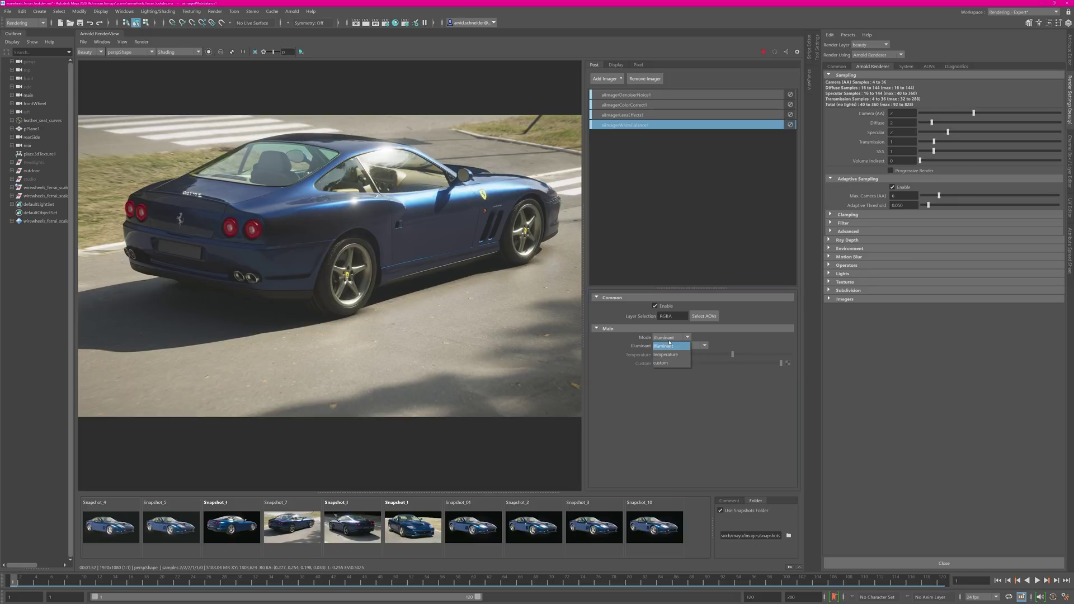
left_click(666, 355)
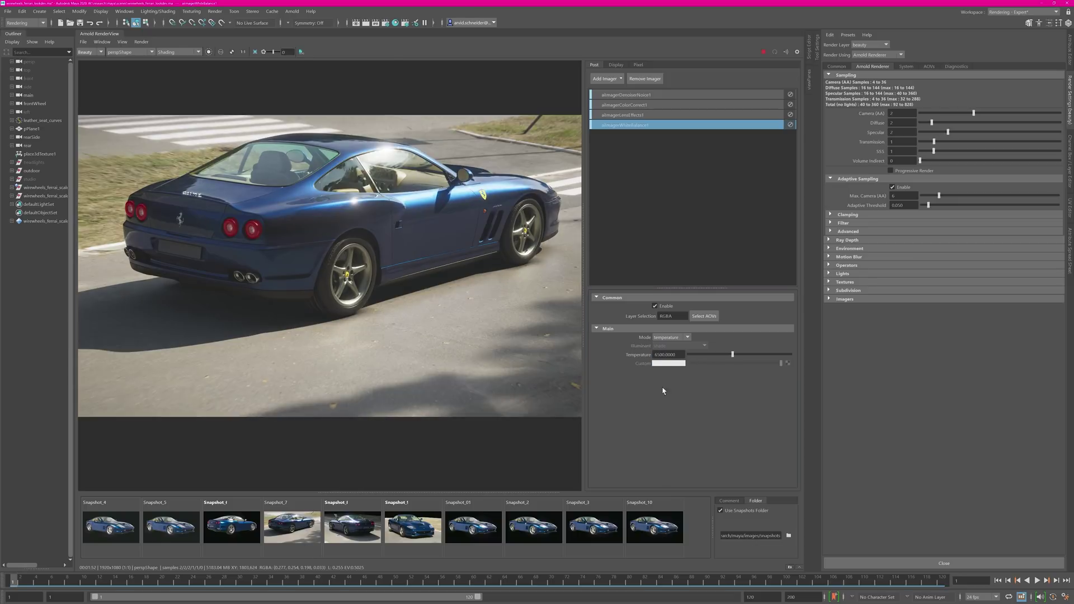
left_click(669, 355)
type("8000")
key("Return")
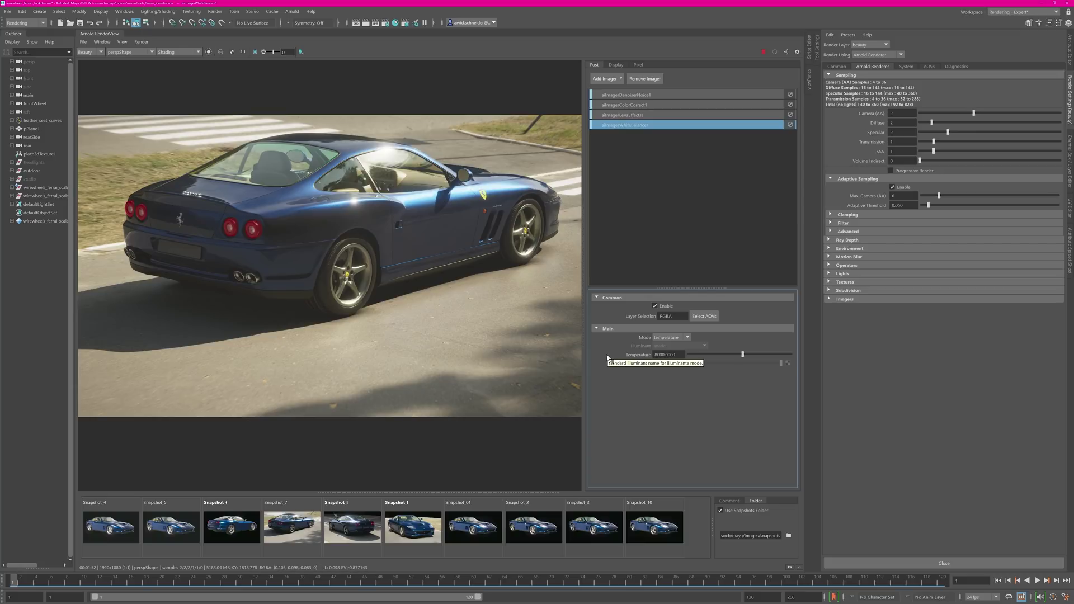
Try a White Balance temperature of 3500 and settle on a temperature of 7000
double_click(679, 356)
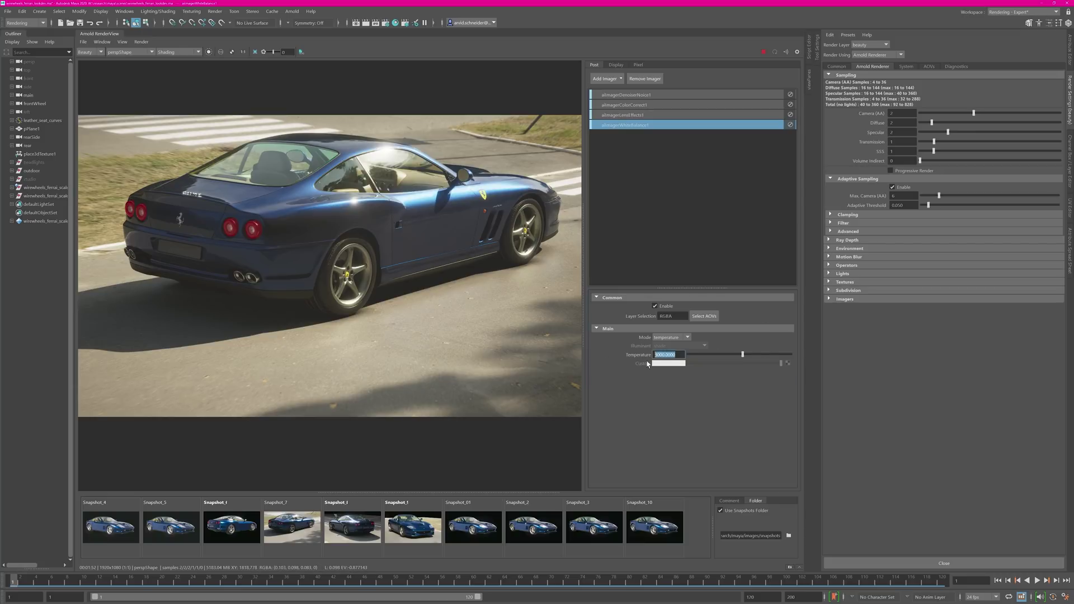
type("35")
key("Return")
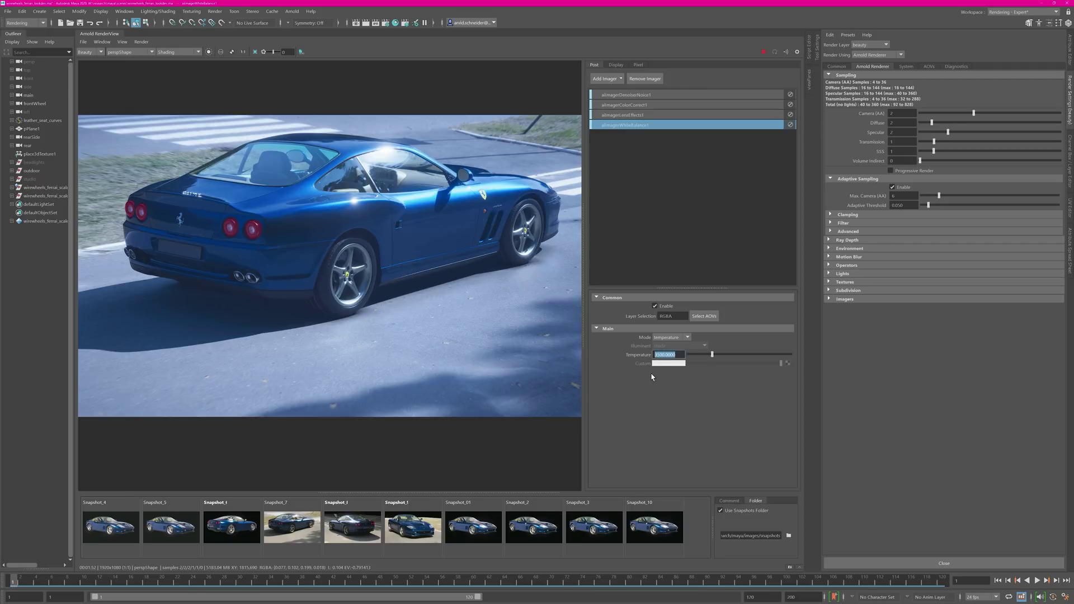
type("7000")
key("Return")
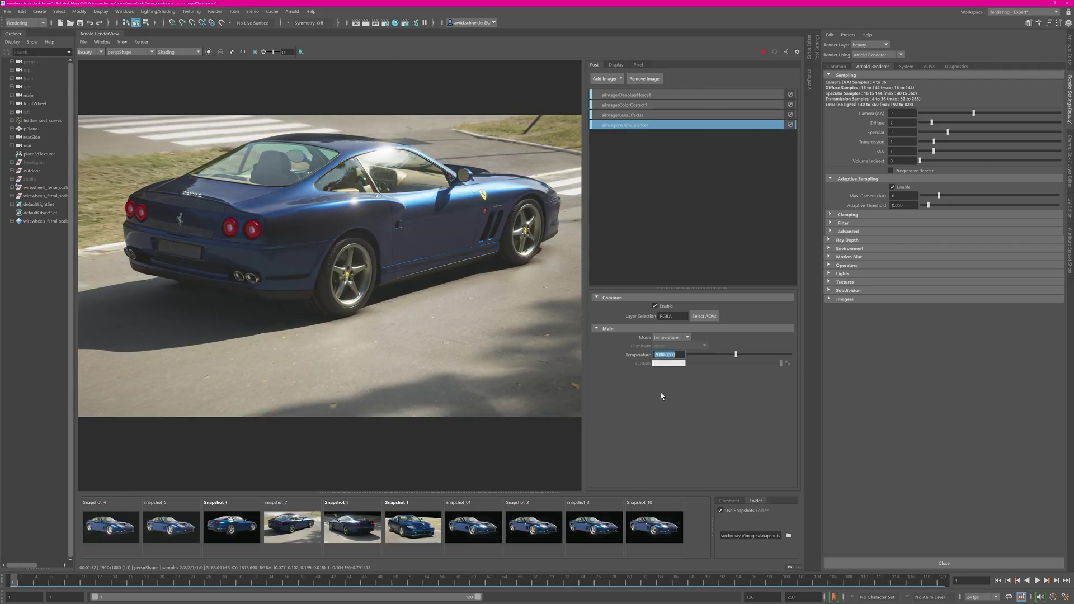
left_click(678, 378)
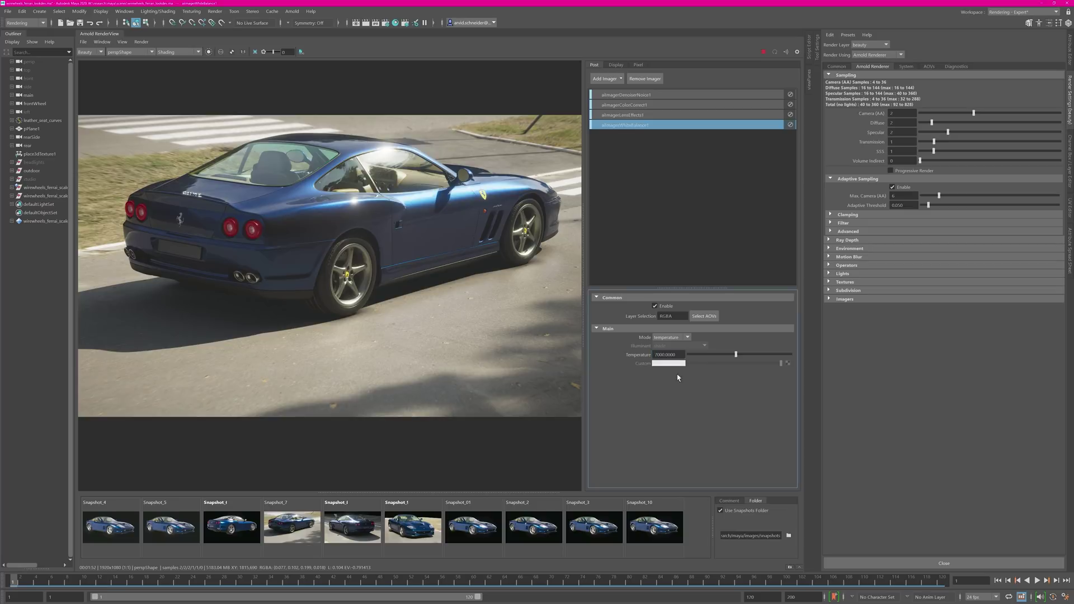
Toggle the White Balance imager off and on, and view Snapshot_7 to compare it with the corrected render
left_click(655, 307)
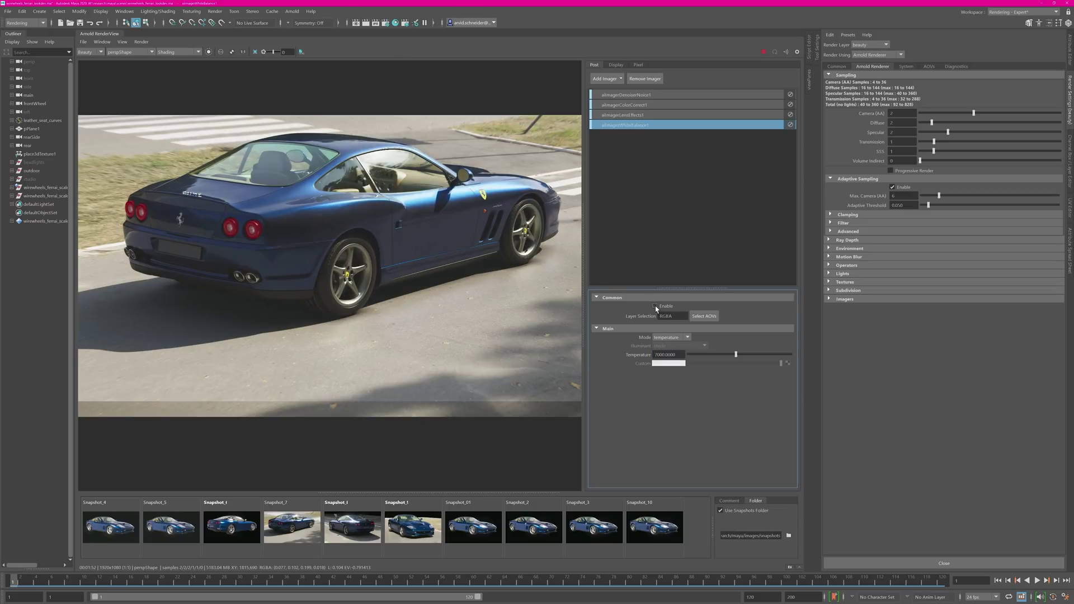
left_click(655, 307)
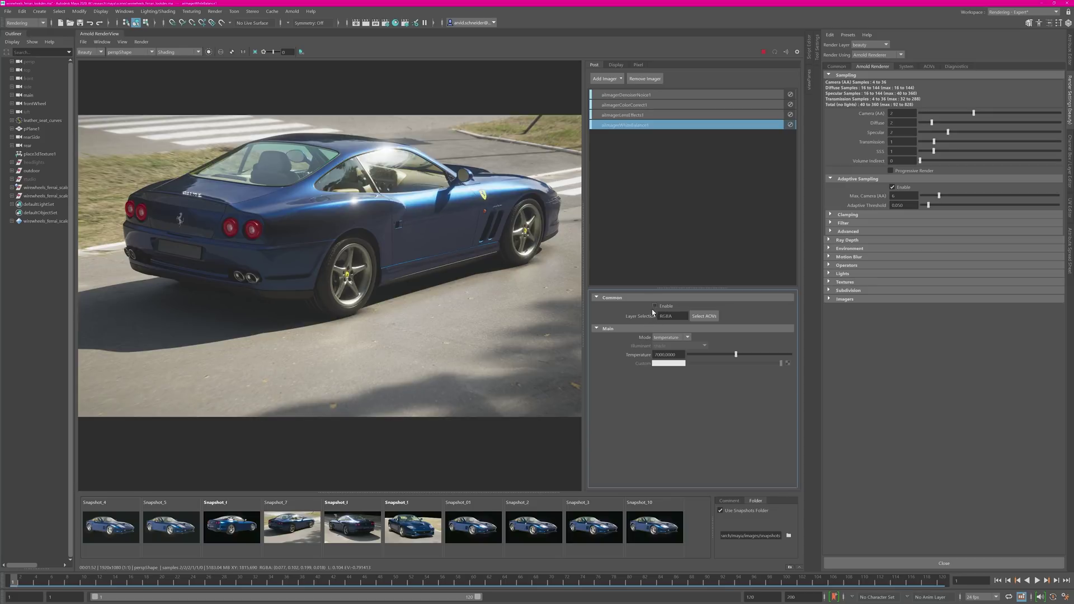
left_click(655, 306)
left_click(286, 529)
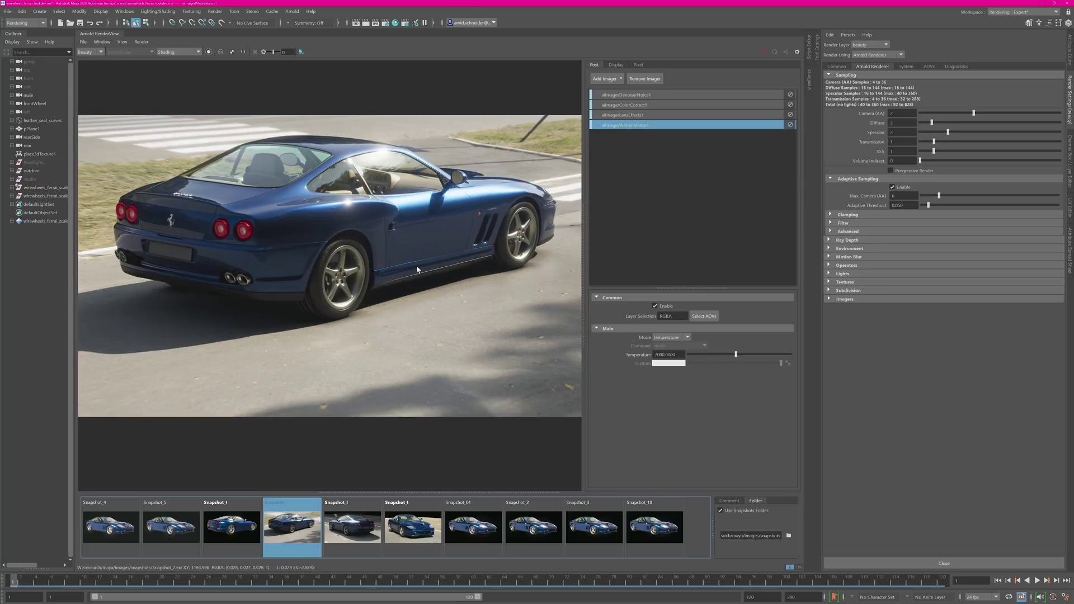
left_click(292, 533)
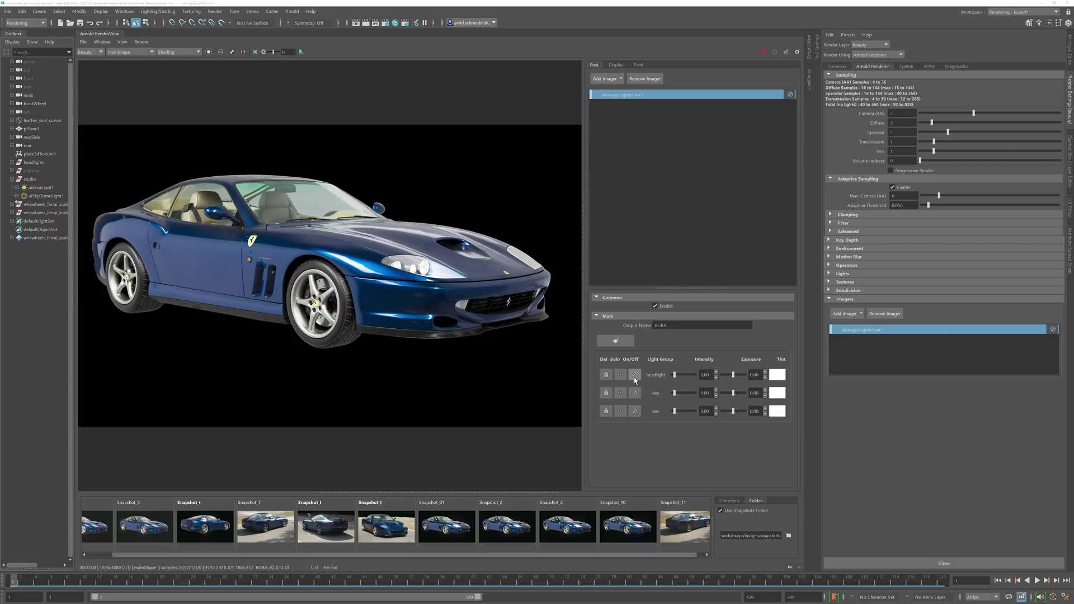
Show the shape attributes of aiAreaLight1 to examine its AOV light group
left_click(45, 188)
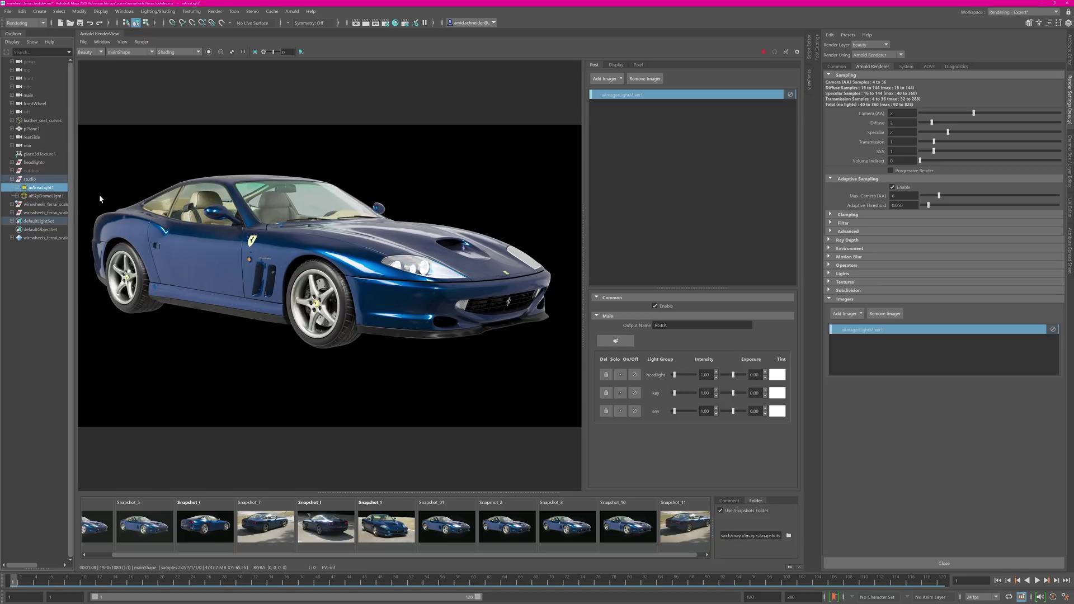
left_click(1067, 56)
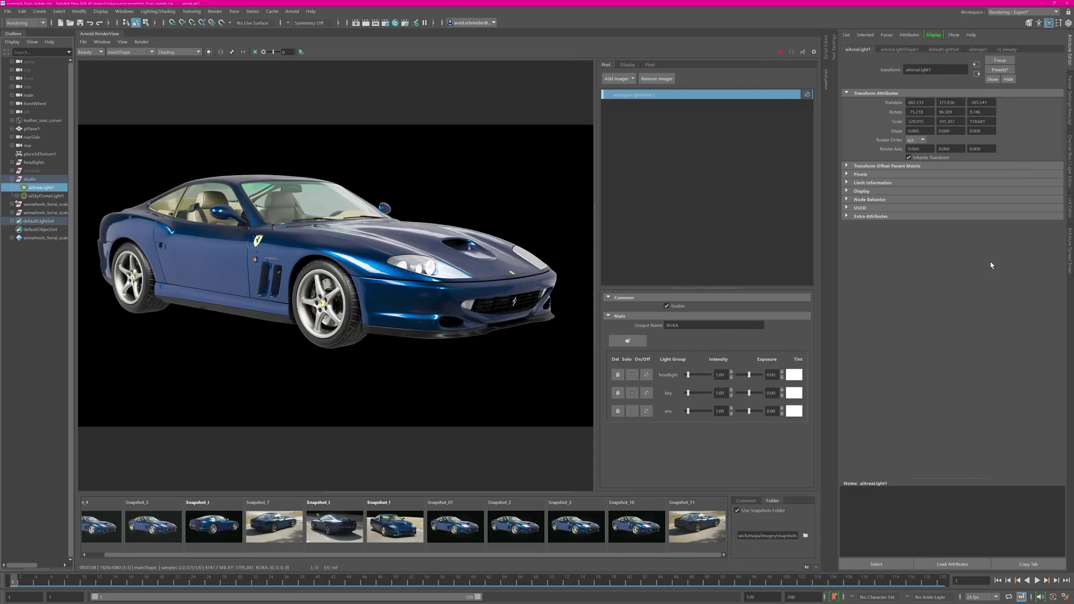
left_click(901, 50)
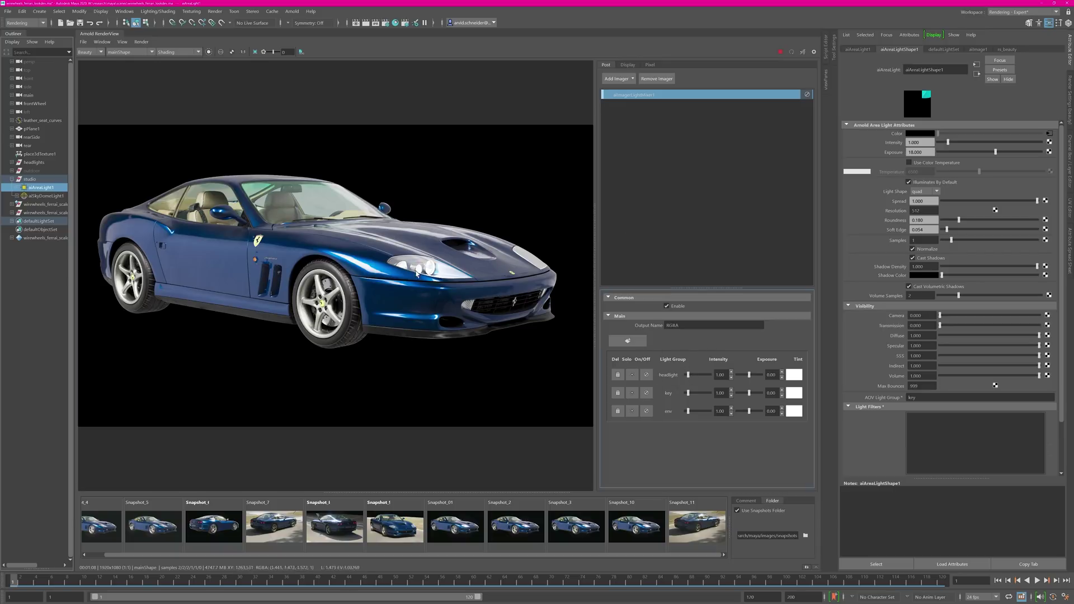
Solo the headlight, key and env light groups one at a time in the Light Mixer to examine each contribution
left_click(632, 375)
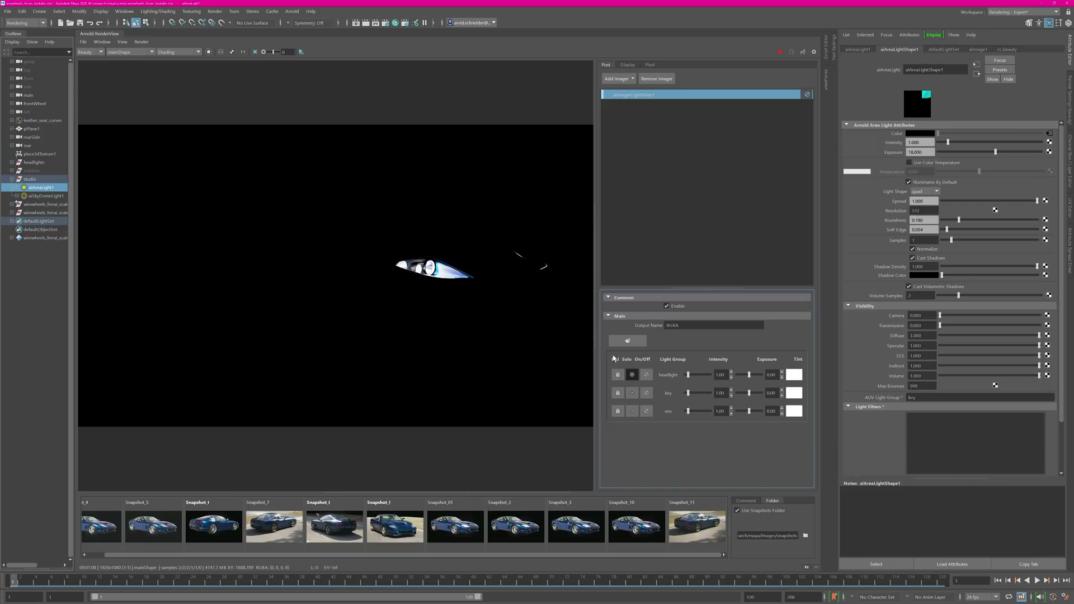
left_click(632, 375)
left_click(632, 392)
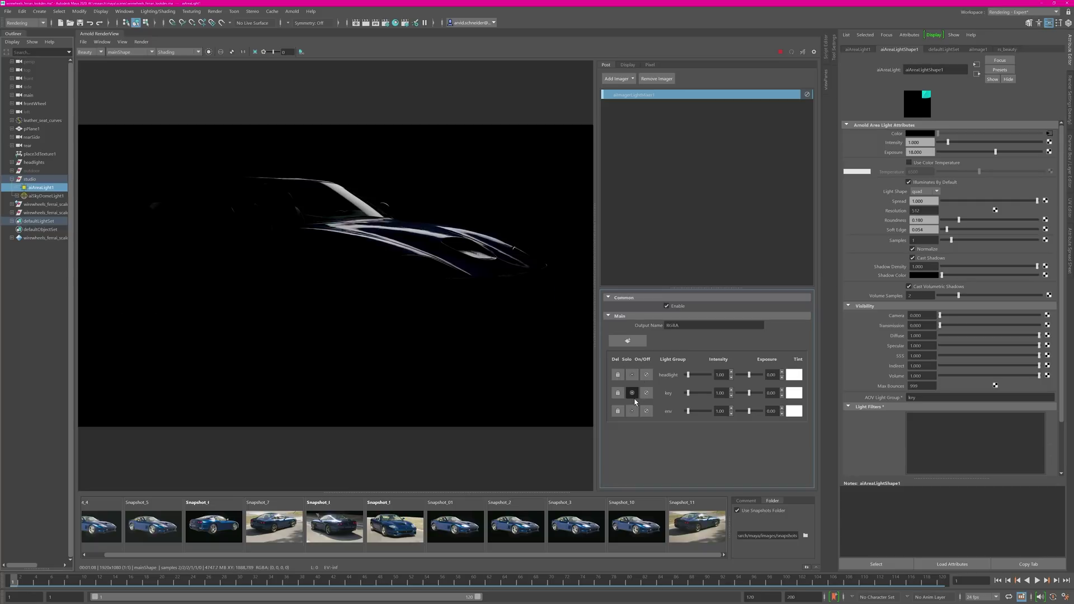
left_click(632, 392)
left_click(632, 411)
left_click(633, 411)
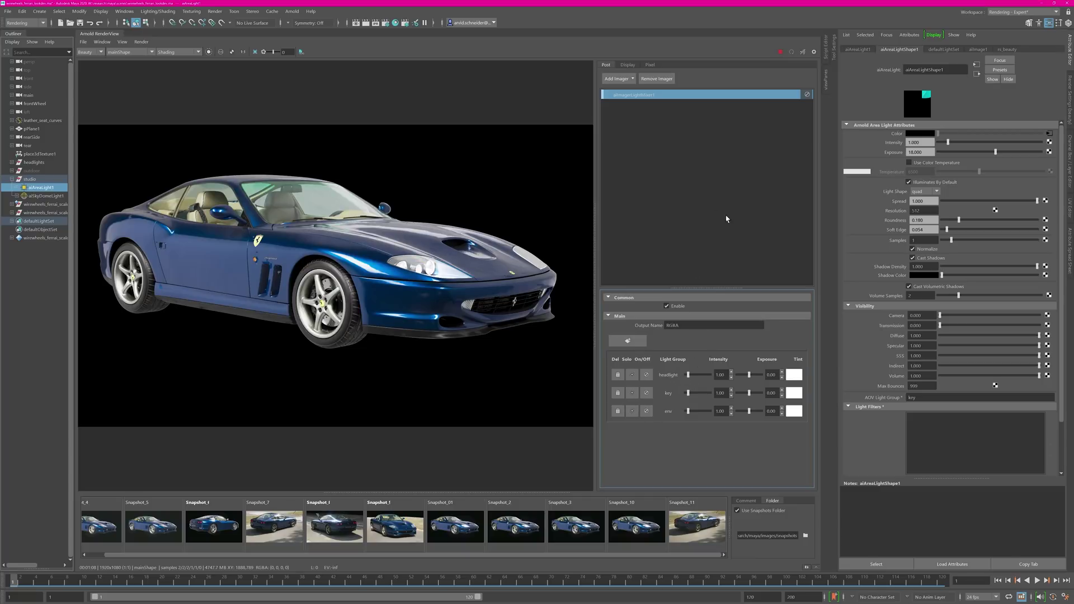
left_click(632, 394)
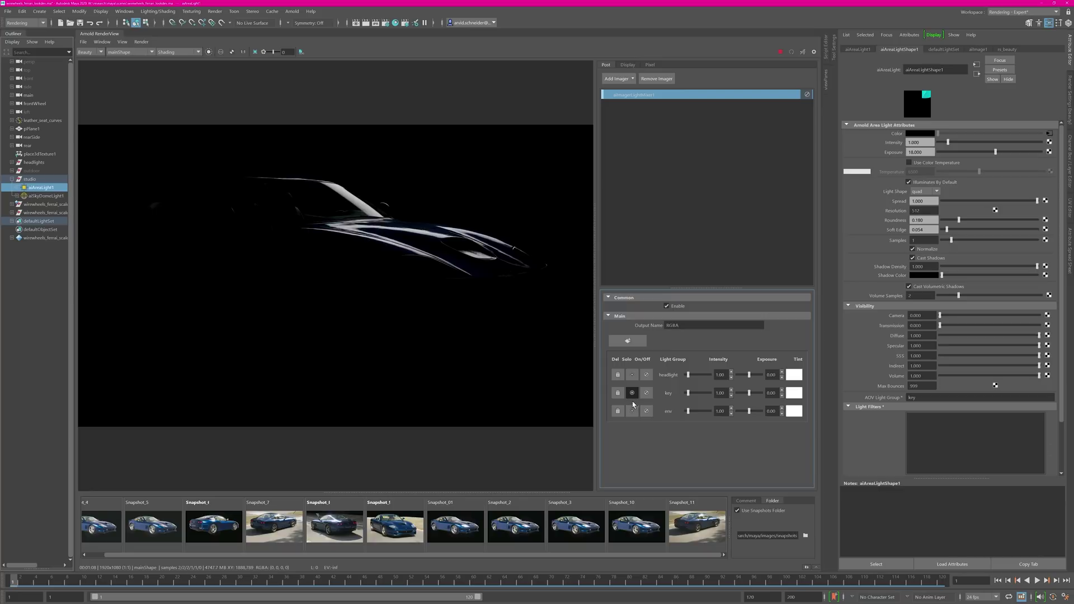
left_click(633, 396)
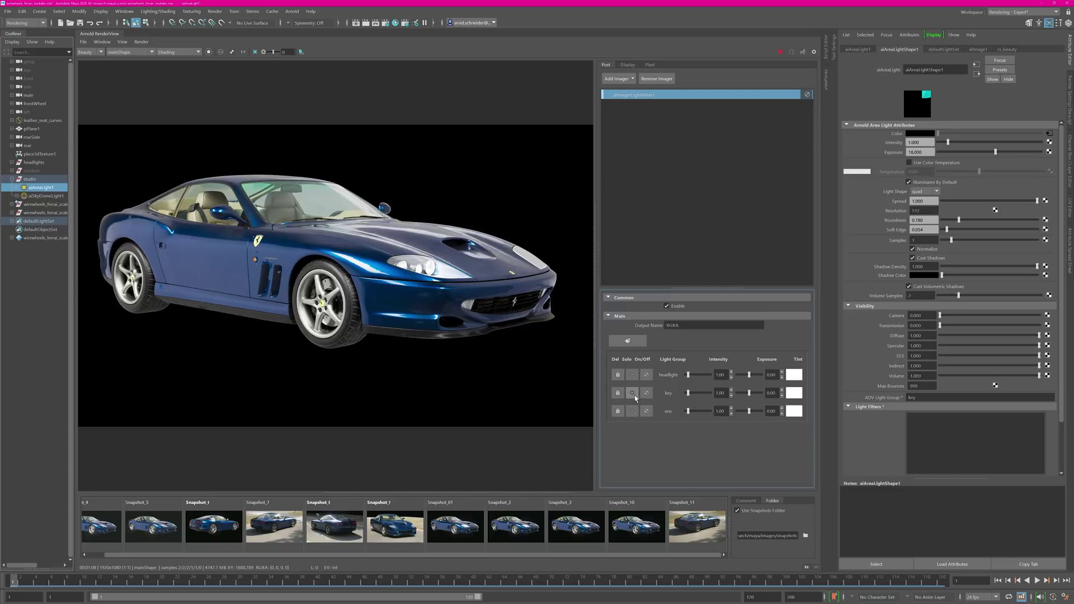
Tint the key light group a pale warm yellow in the Light Mixer
left_click(790, 395)
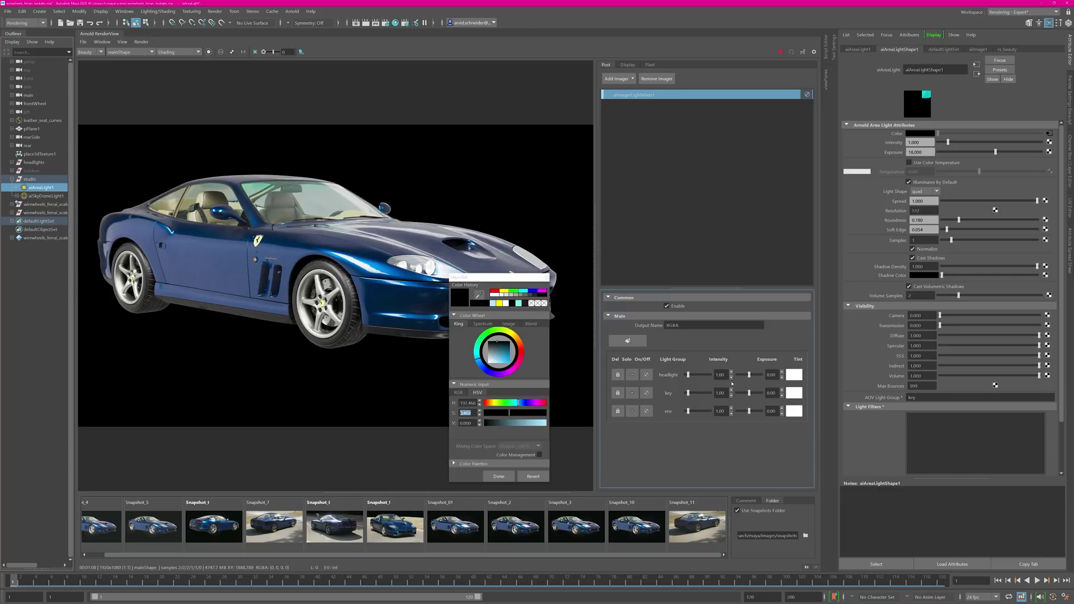
left_click(517, 345)
left_click(499, 303)
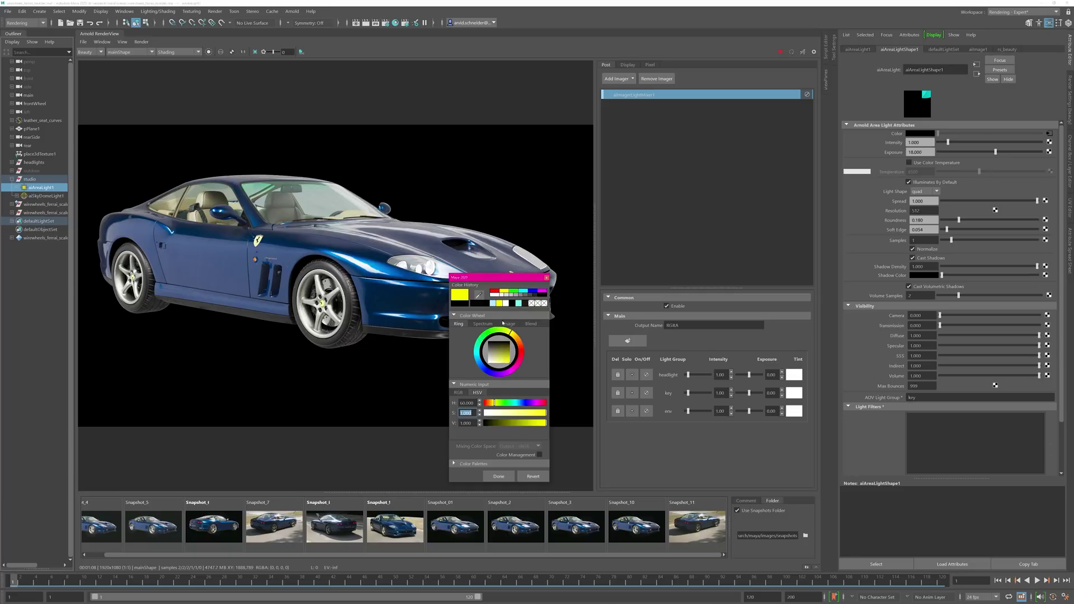
left_click(530, 413)
left_click_drag(495, 403, 519, 413)
left_click(498, 476)
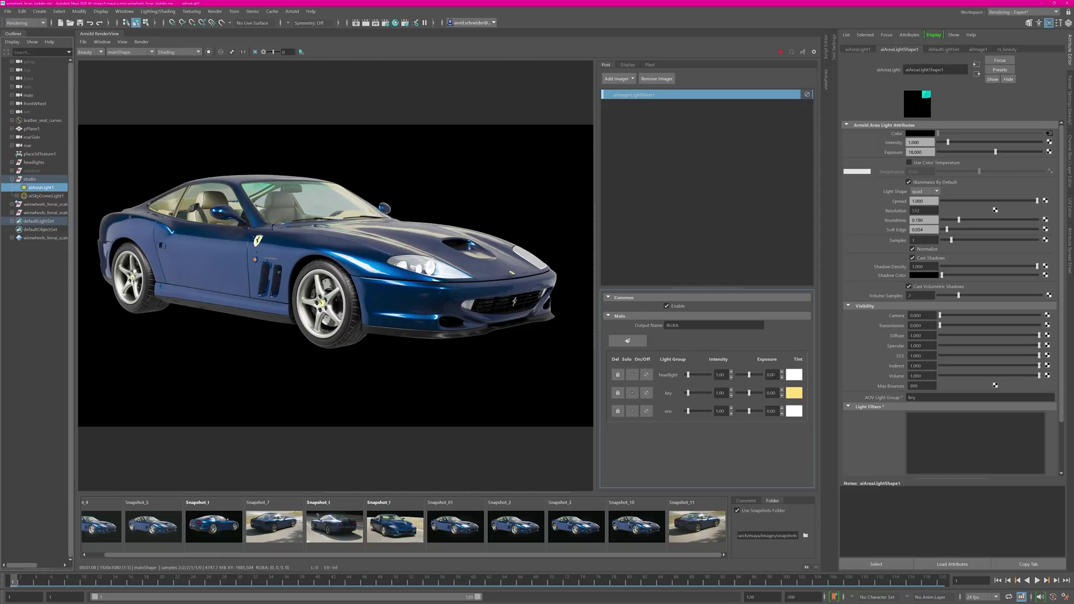
Raise the headlight group's exposure to about 0.2 and tint it light blue with an HSV value of 1
mouse_move(749, 375)
left_mouse_down()
mouse_move(759, 376)
mouse_move(750, 375)
left_mouse_up()
left_click(795, 375)
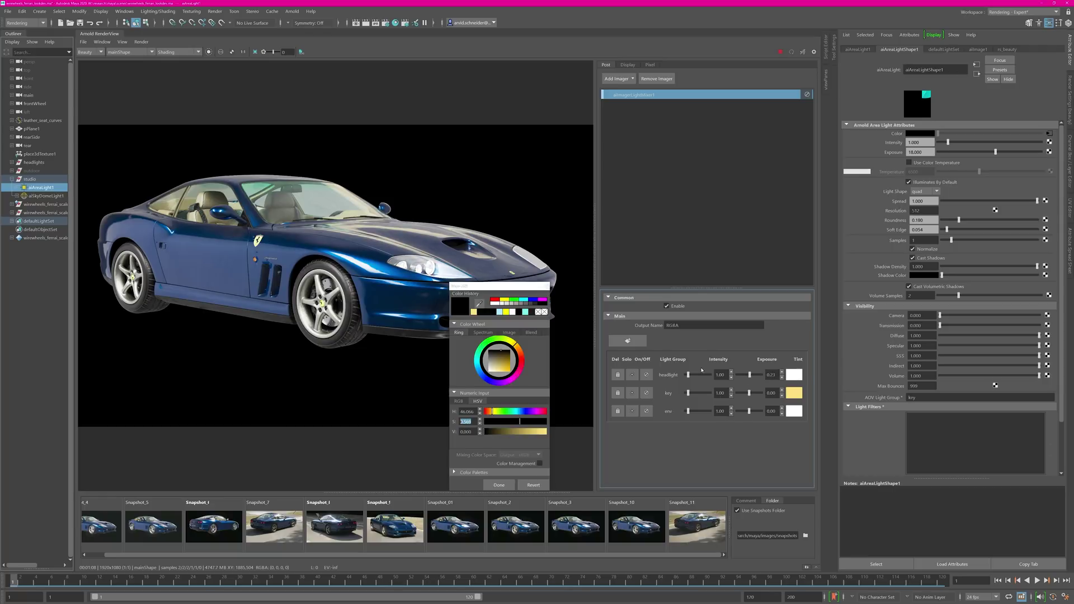
left_click(477, 370)
left_click_drag(505, 373, 502, 361)
double_click(473, 434)
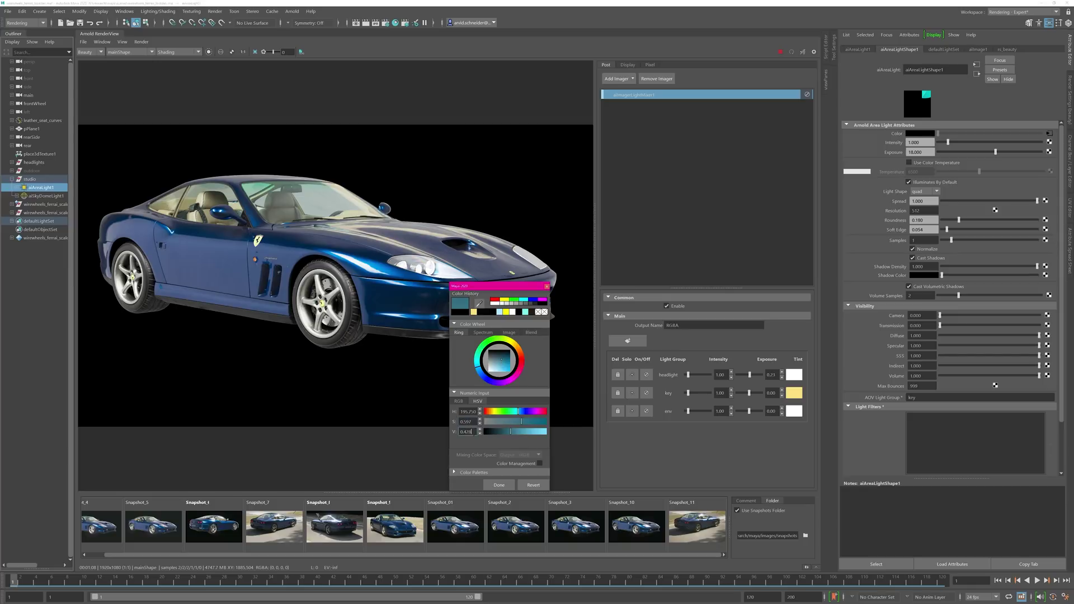
type("1")
key("shift+Tab")
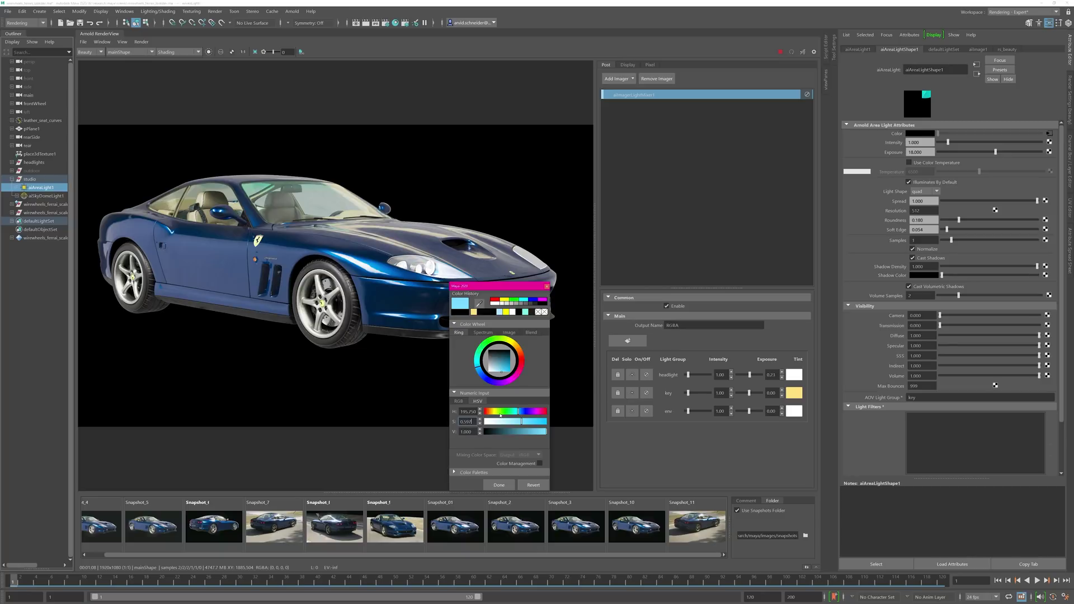
left_click(499, 485)
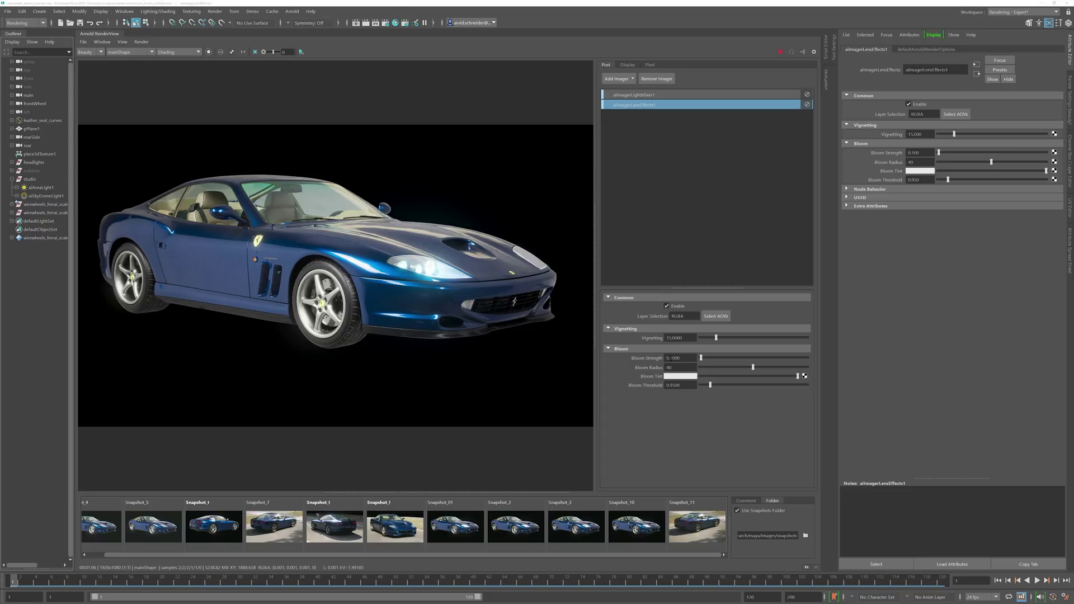
Set the Lens Effects imager's bloom strength to 0.2
left_click_drag(671, 358, 681, 358)
type("2")
left_click(681, 339)
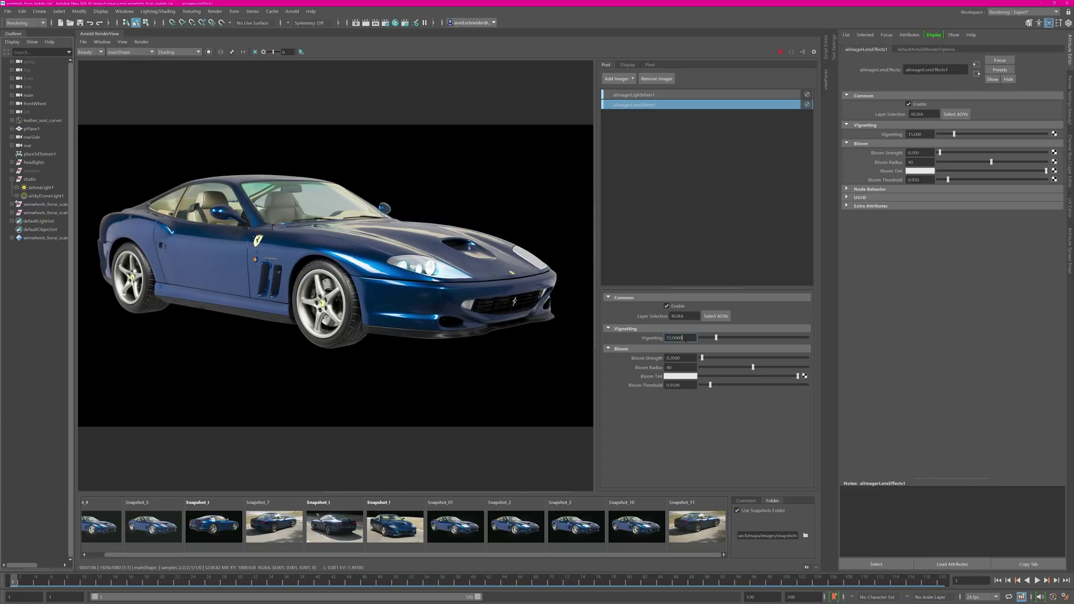
left_click(411, 288)
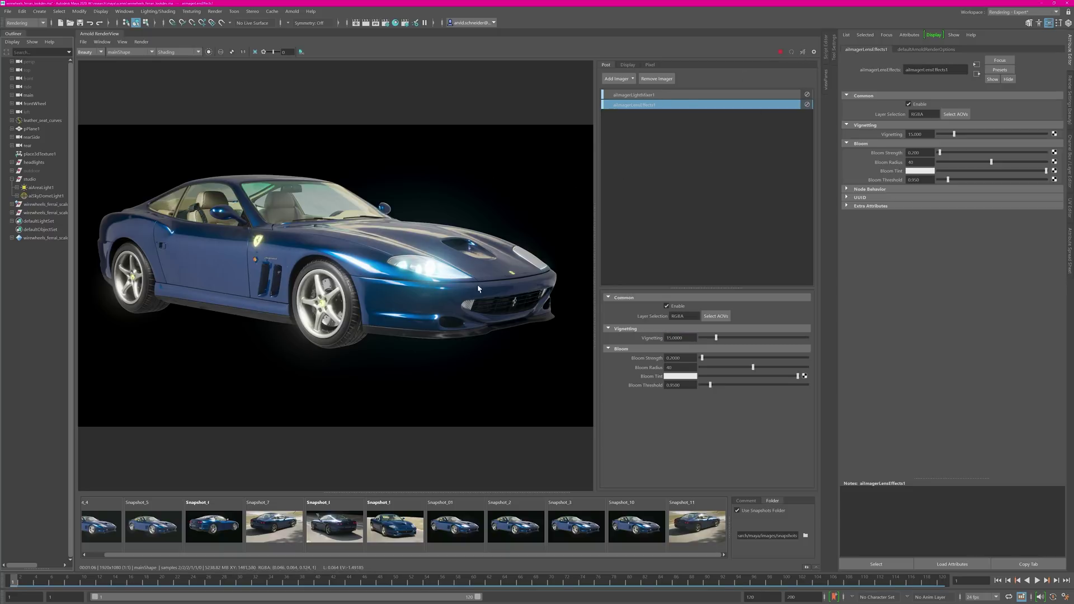
Change the headlight group's tint in the Light Mixer imager to a warm yellow
left_click(660, 95)
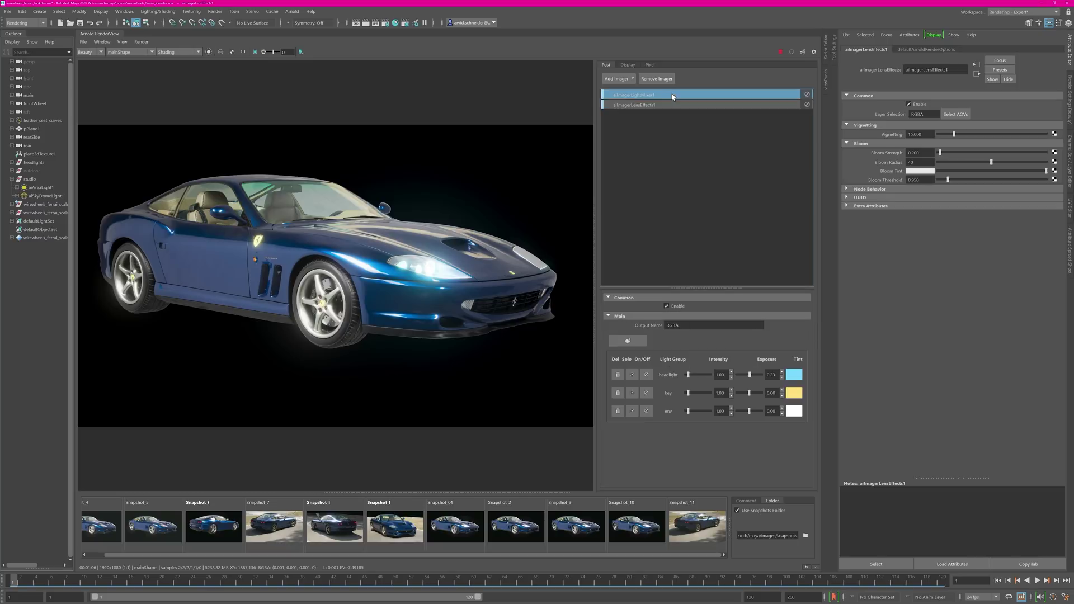
left_click(795, 375)
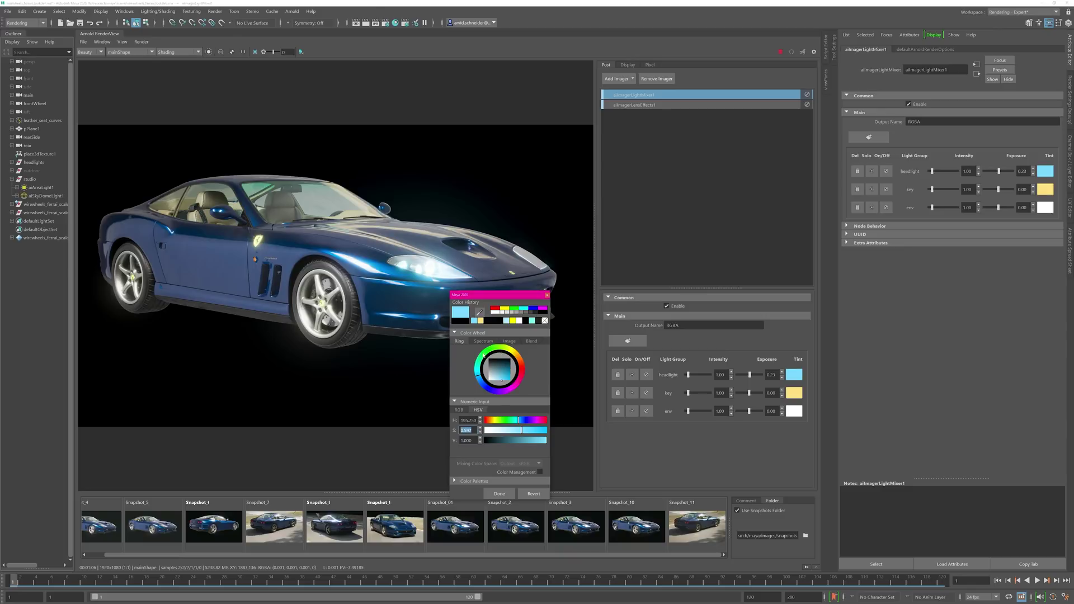
left_click_drag(516, 357, 517, 355)
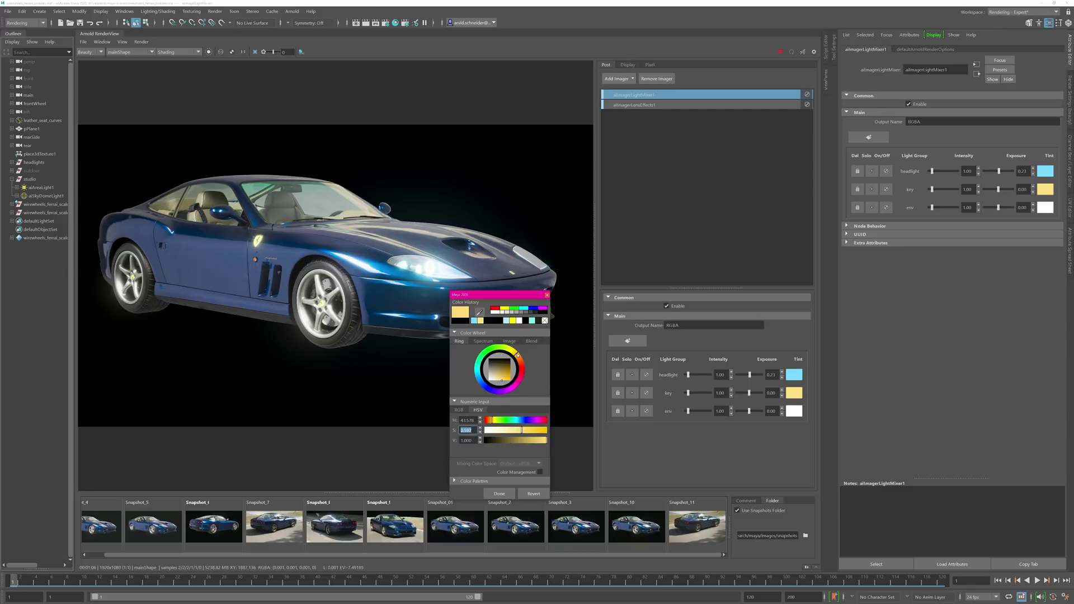
left_click(499, 493)
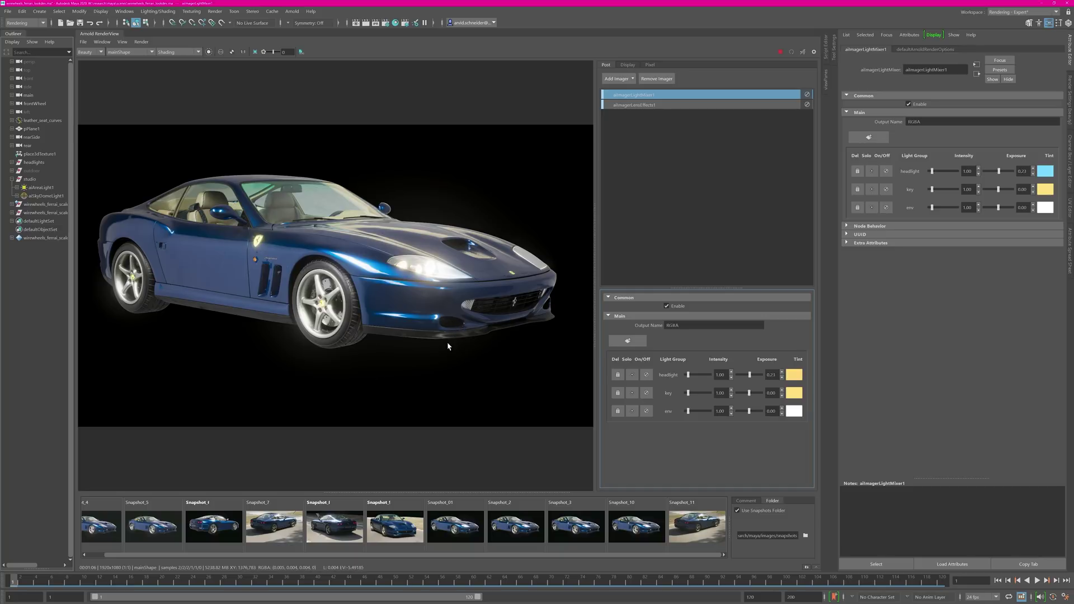
View Snapshot_11 and look over the imager types that can be added
left_click(697, 525)
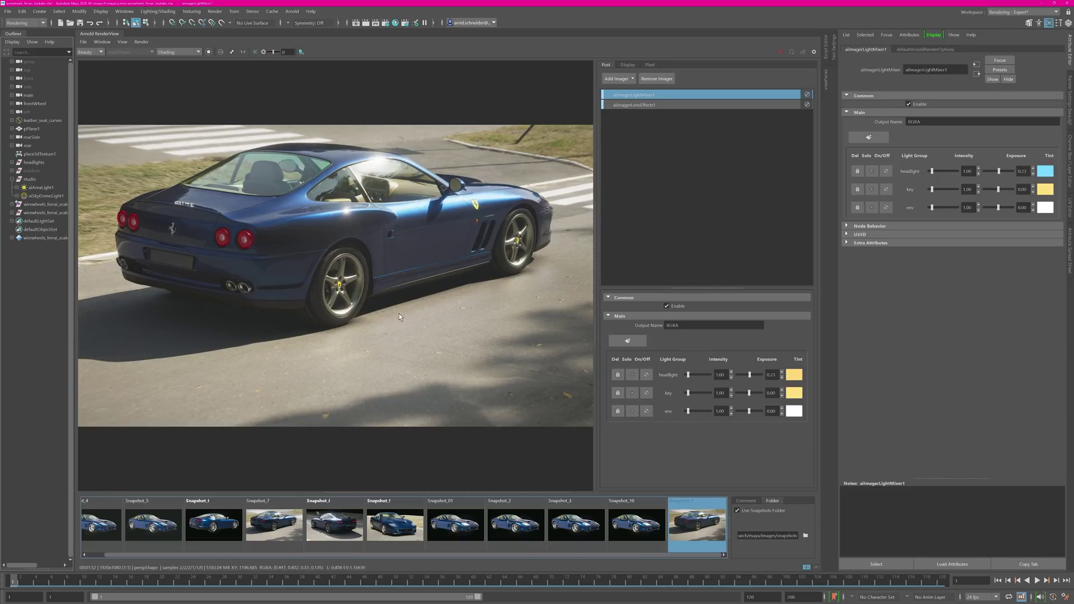
left_click(618, 79)
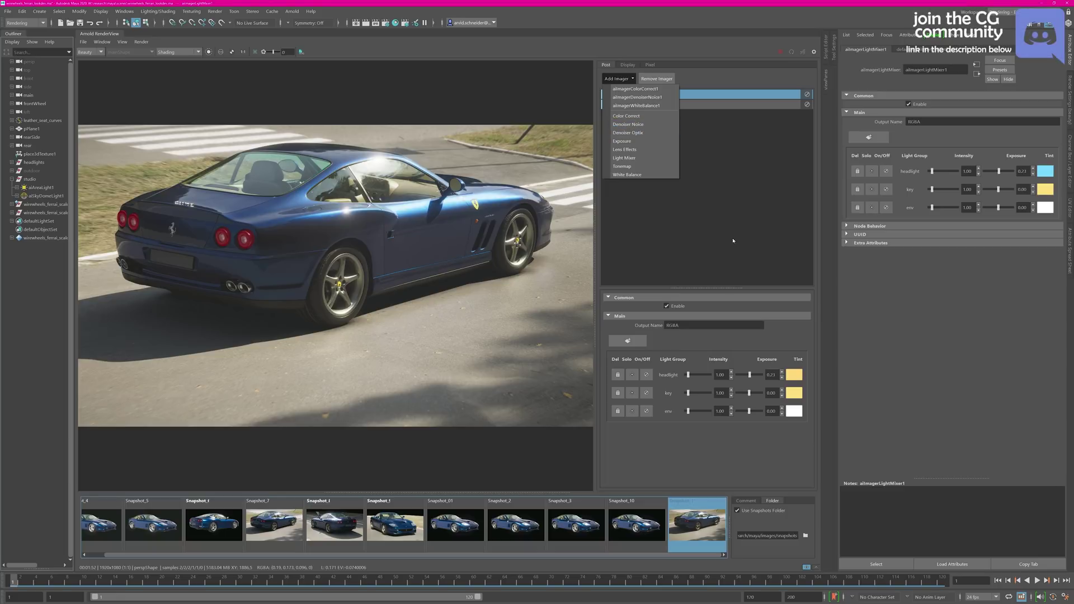
left_click(736, 212)
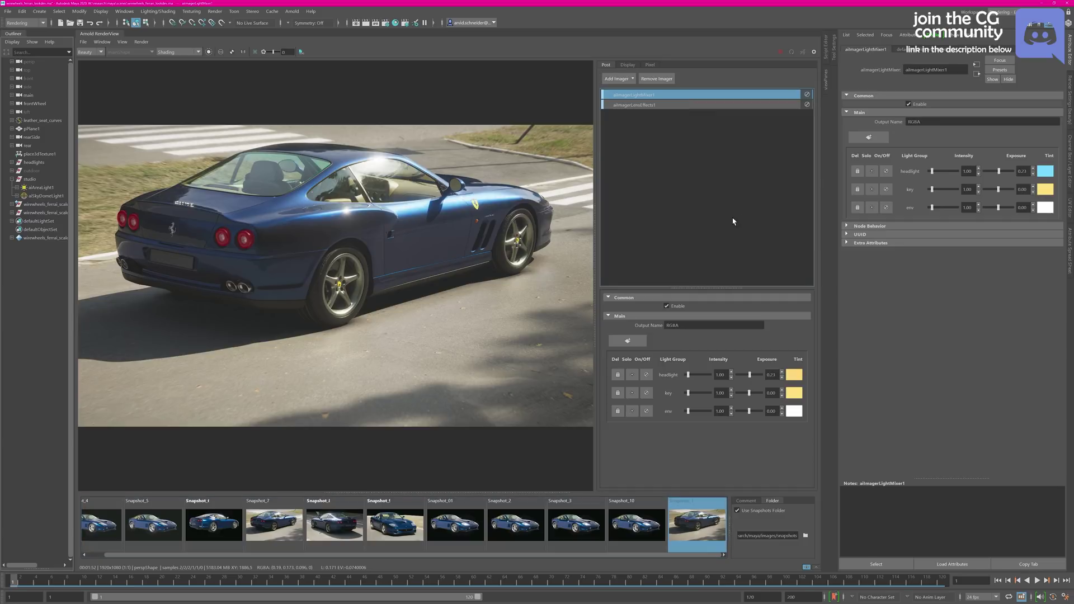